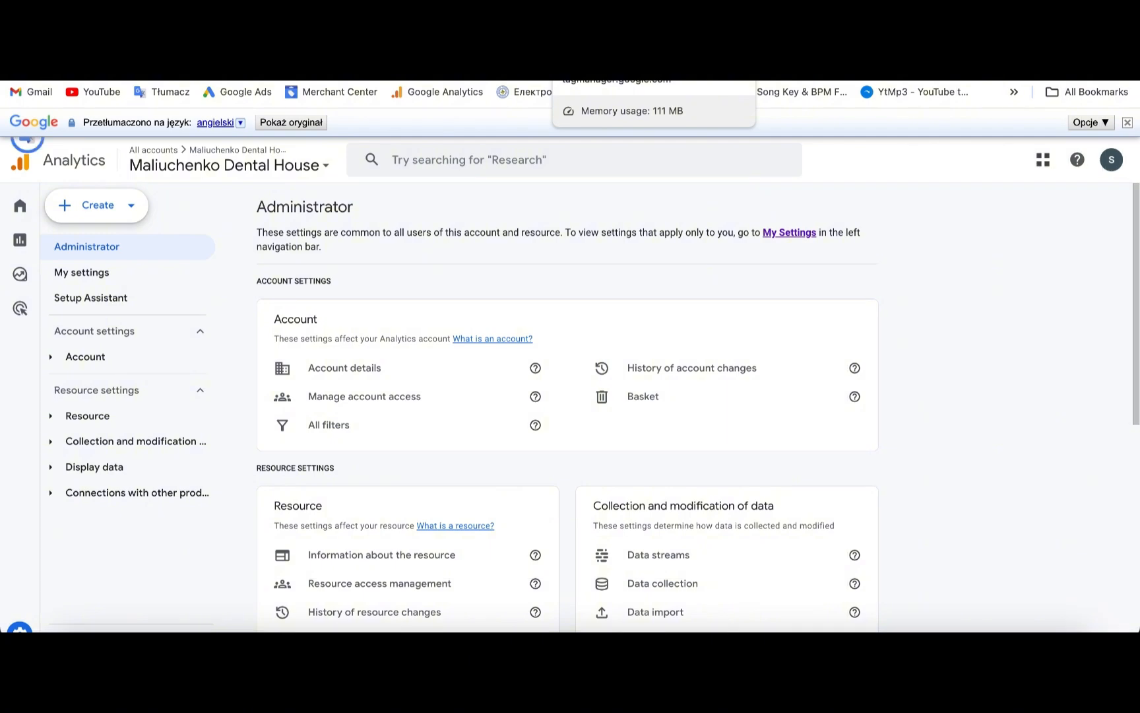
Copy the Tag Manager container's <head> install snippet and paste it just after the opening <head> tag in Webflow's head code
{"action": "left_click", "coordinate": [634, 53]}
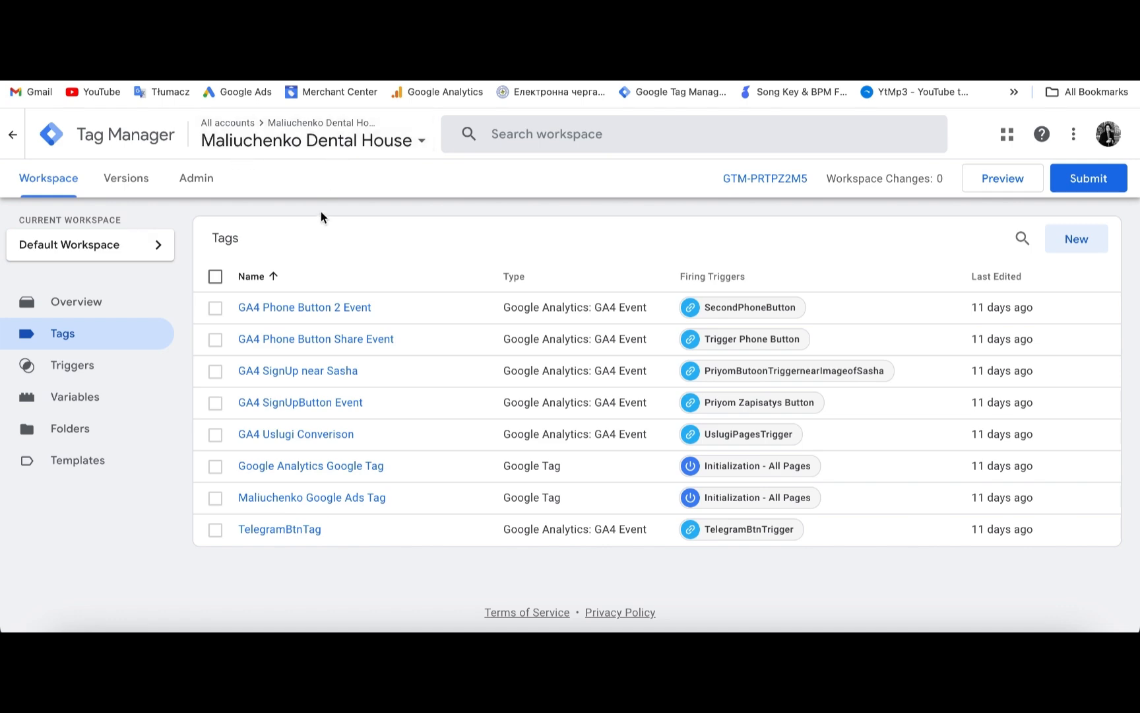
{"action": "left_click", "coordinate": [409, 53]}
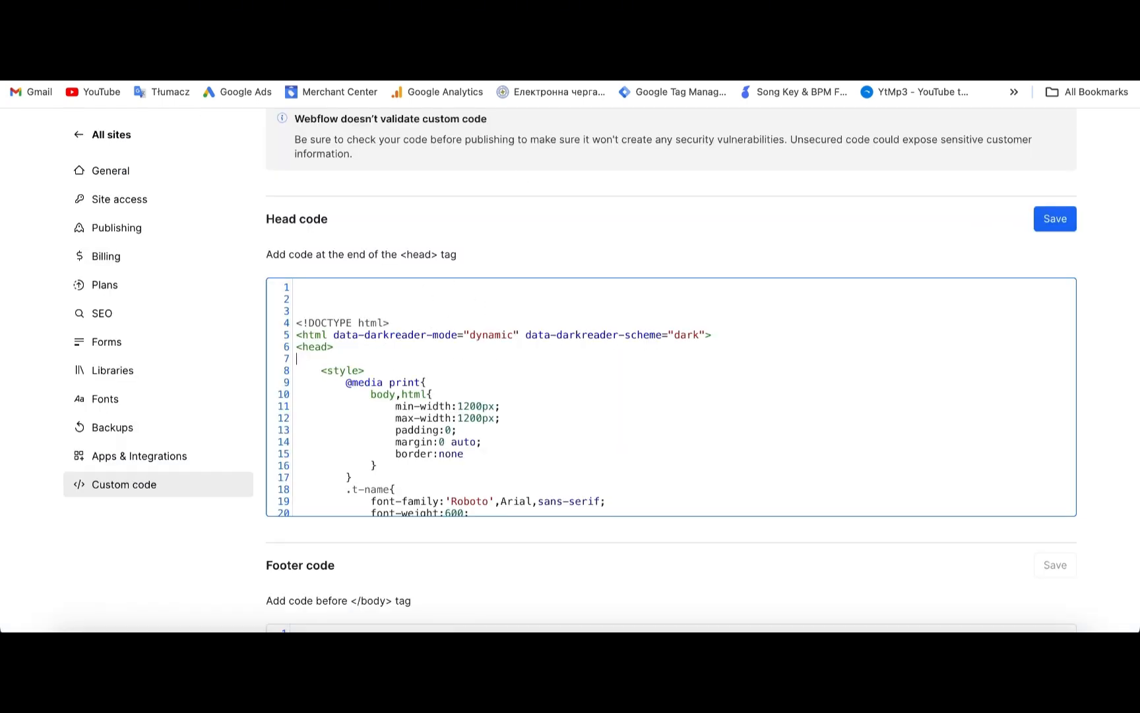
{"action": "left_click", "coordinate": [607, 53]}
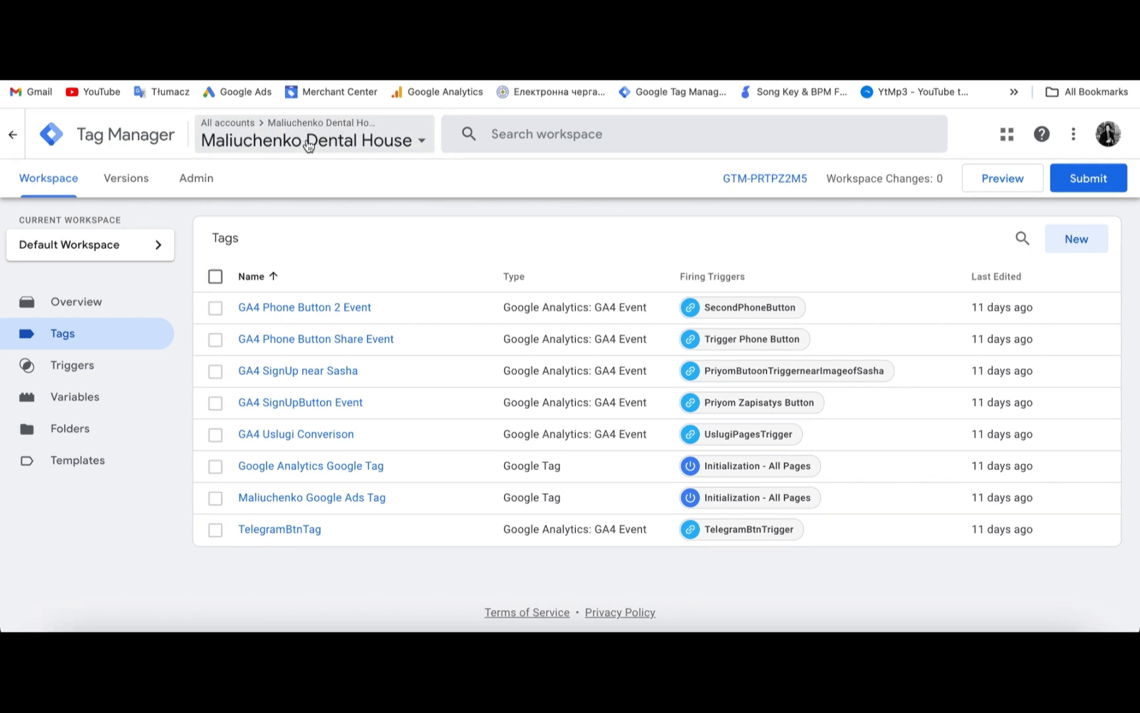
{"action": "left_click", "coordinate": [765, 179]}
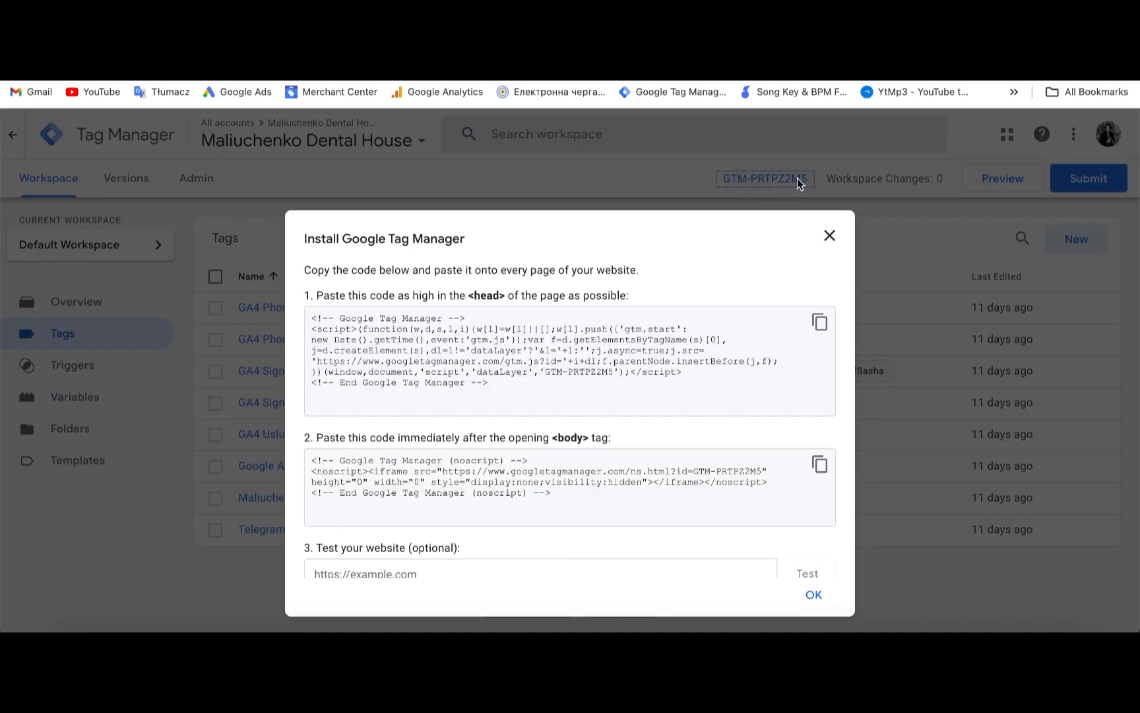
{"action": "left_click", "coordinate": [822, 323]}
{"action": "left_click", "coordinate": [736, 41]}
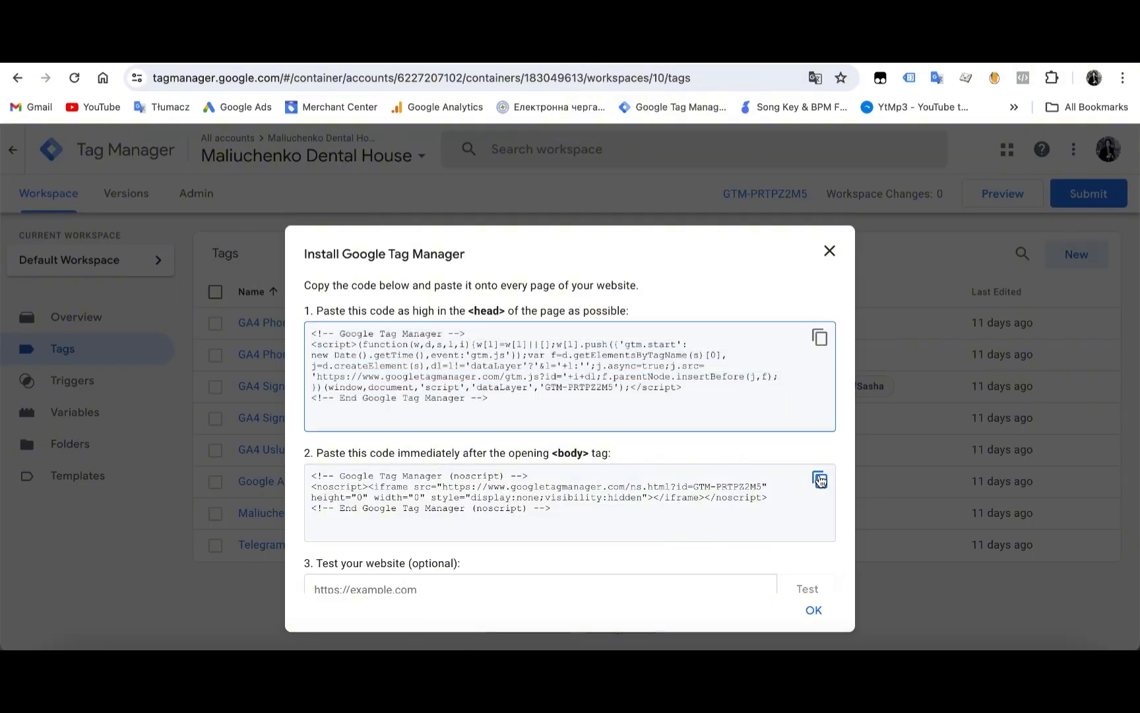
Copy the Tag Manager noscript snippet and paste it on a new line right after the opening <body> tag in Webflow's head code
{"action": "left_click", "coordinate": [820, 480]}
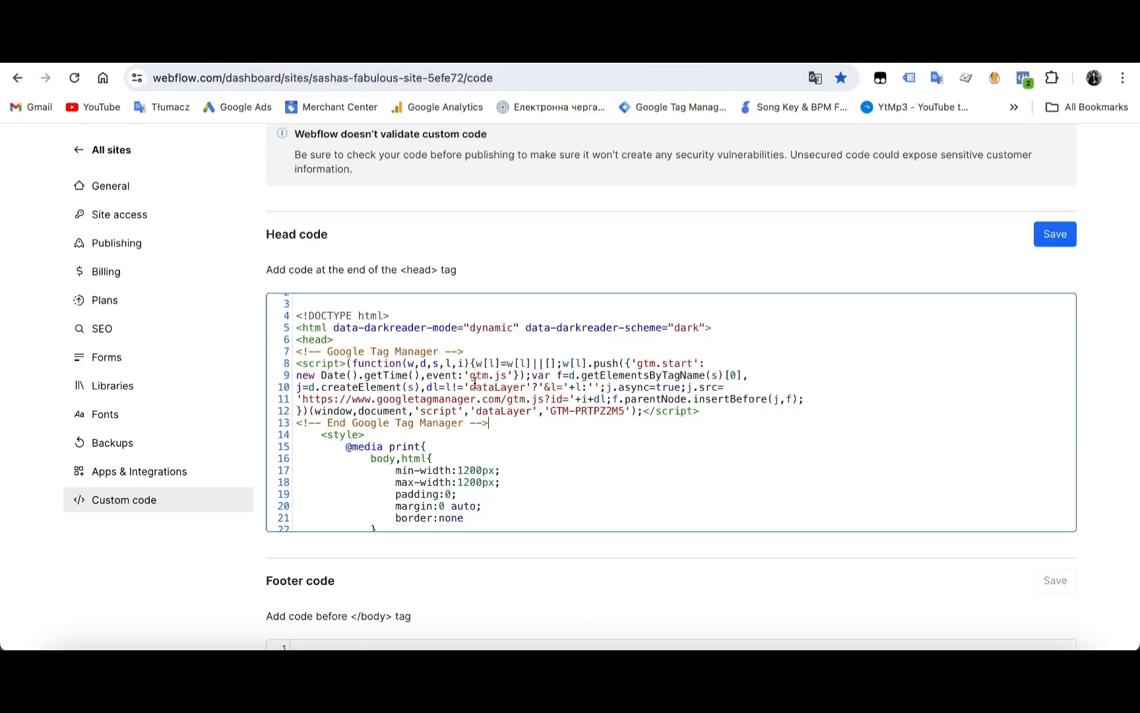
{"action": "scroll", "coordinate": [475, 382], "scroll_direction": "down", "scroll_amount": 15}
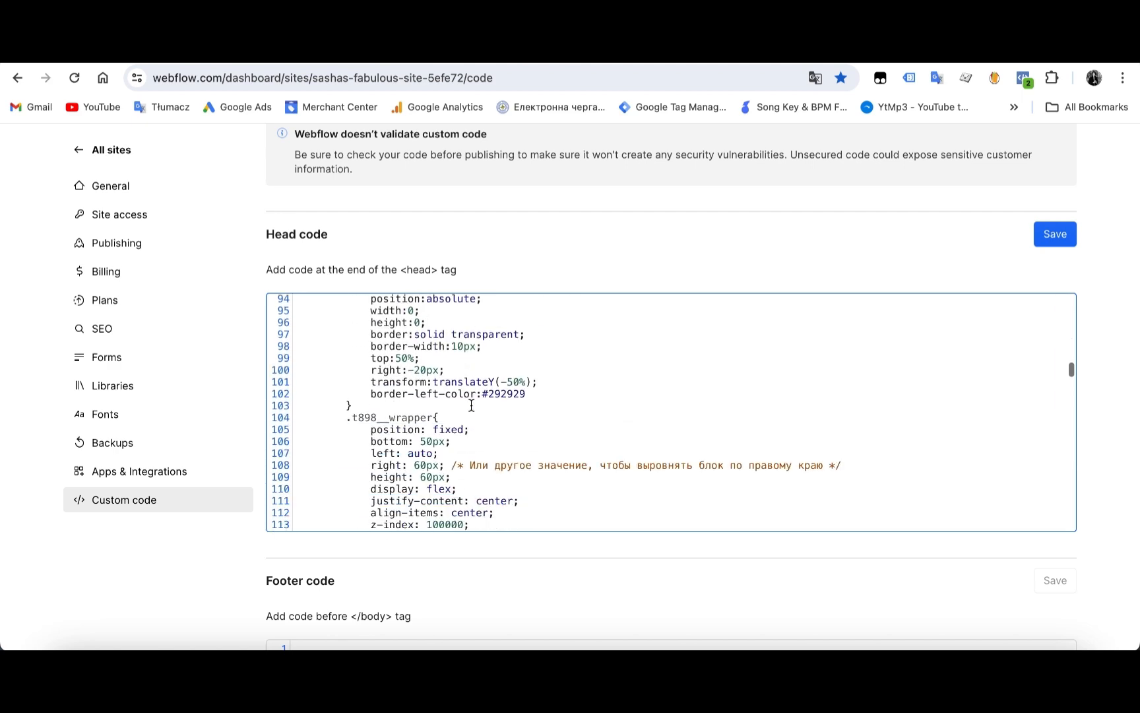
{"action": "scroll", "coordinate": [471, 405], "scroll_direction": "down", "scroll_amount": 20}
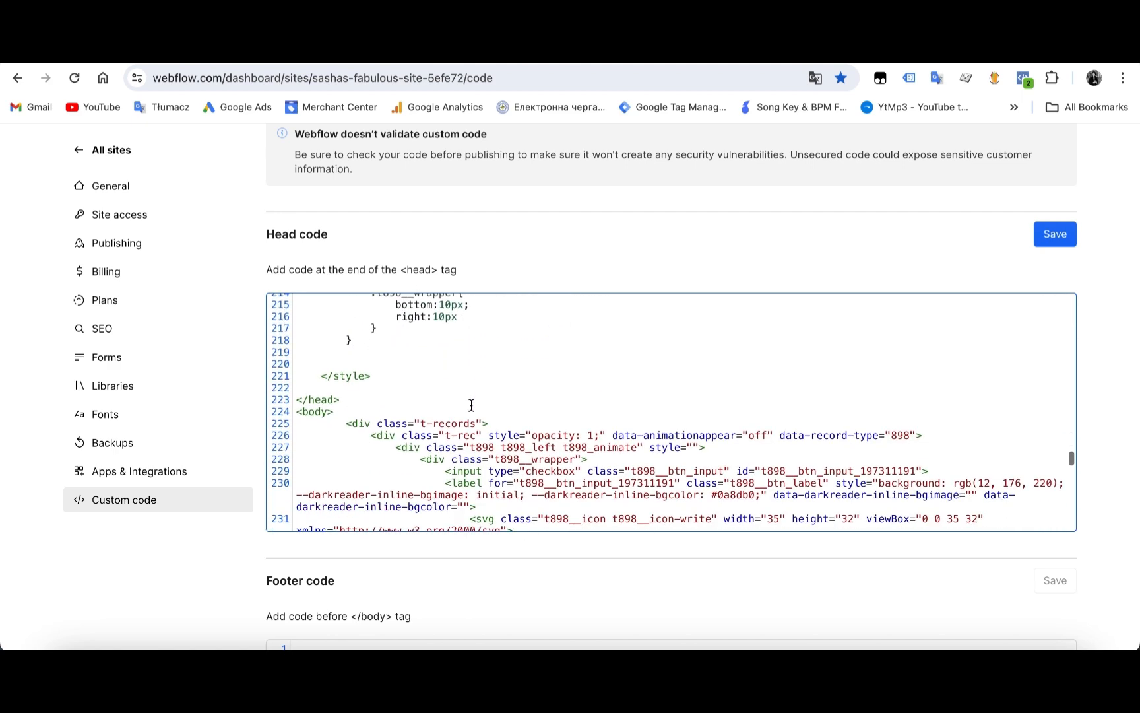
{"action": "scroll", "coordinate": [471, 405], "scroll_direction": "down", "scroll_amount": 2}
{"action": "left_click", "coordinate": [337, 364]}
{"action": "key", "text": "Return"}
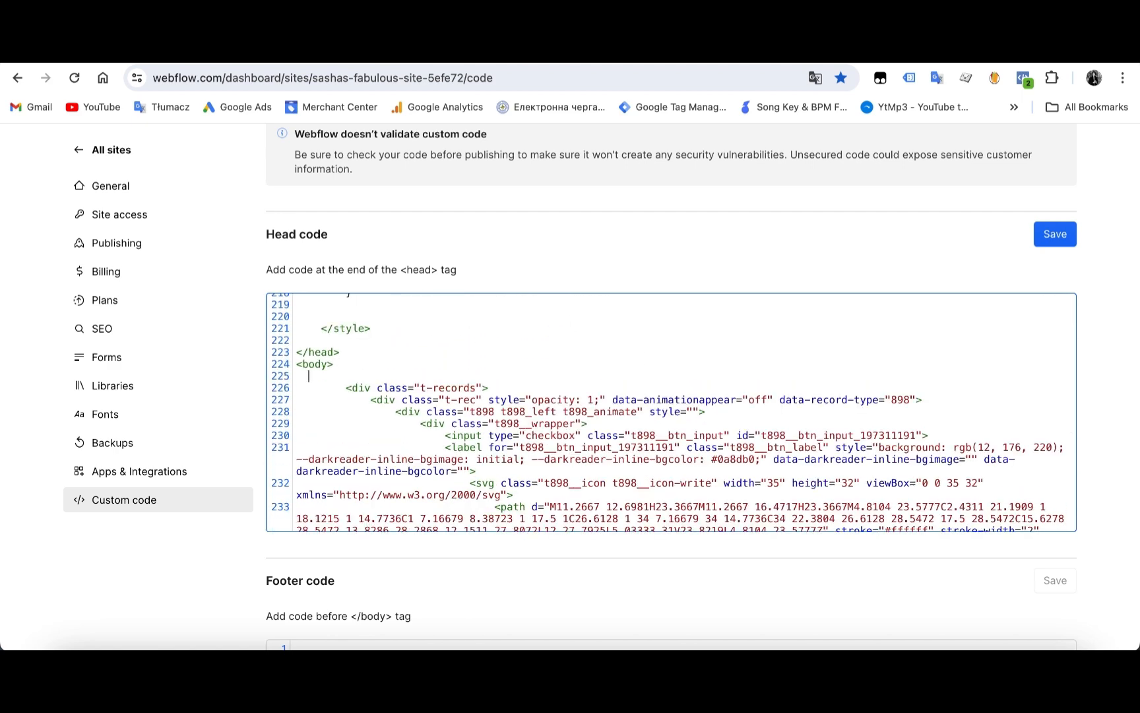
{"action": "key", "text": "ctrl+v"}
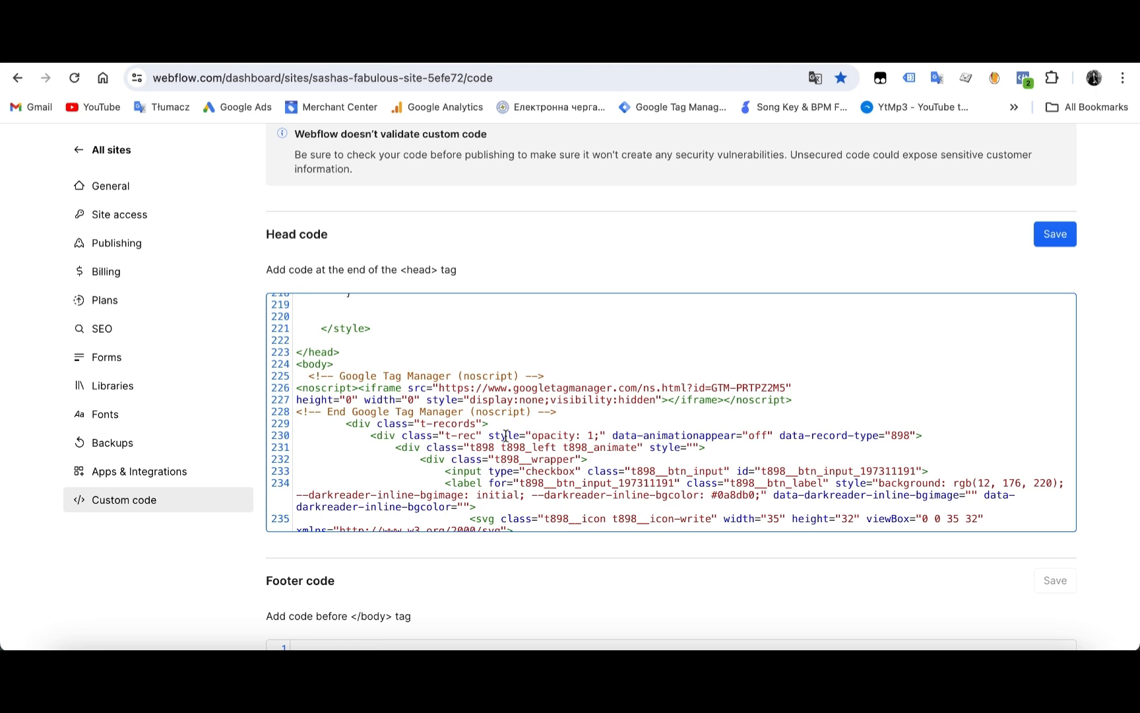
View the Google Tag Manager for WordPress options example, and close the install instructions in Tag Manager
{"action": "left_click", "coordinate": [732, 51]}
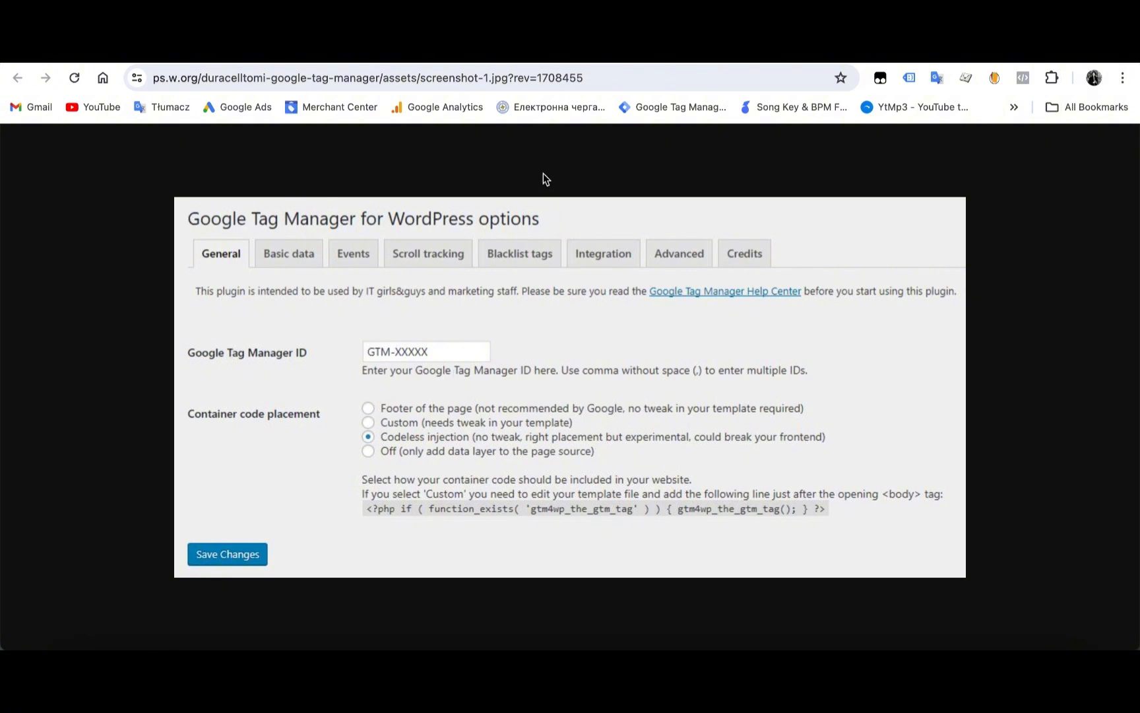
{"action": "left_click", "coordinate": [594, 51]}
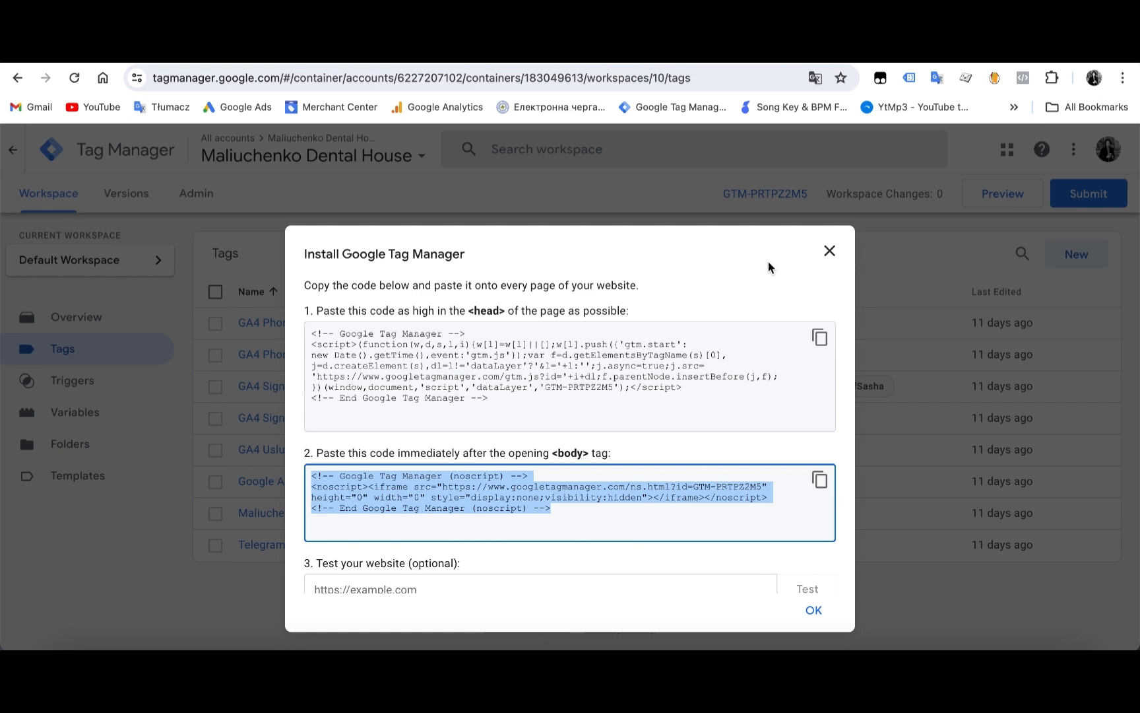
{"action": "left_click", "coordinate": [828, 252]}
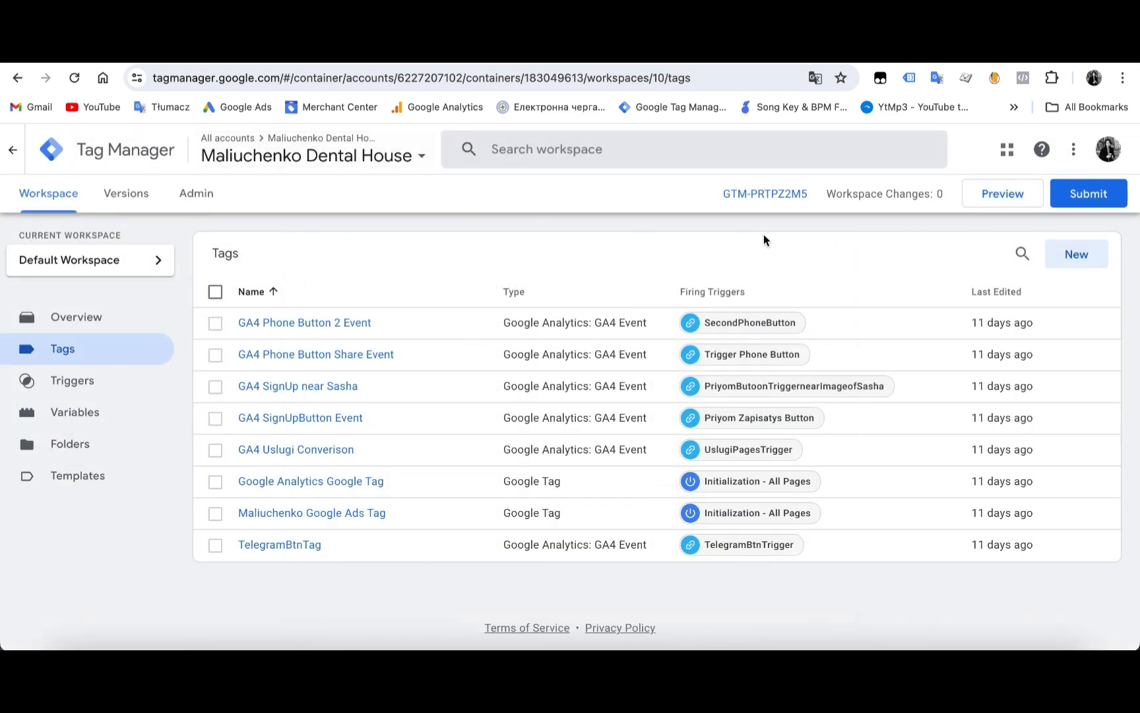
View the blank new-tag form, and examine the name and Tag ID of the existing Google Analytics Google Tag
{"action": "left_click", "coordinate": [1077, 256]}
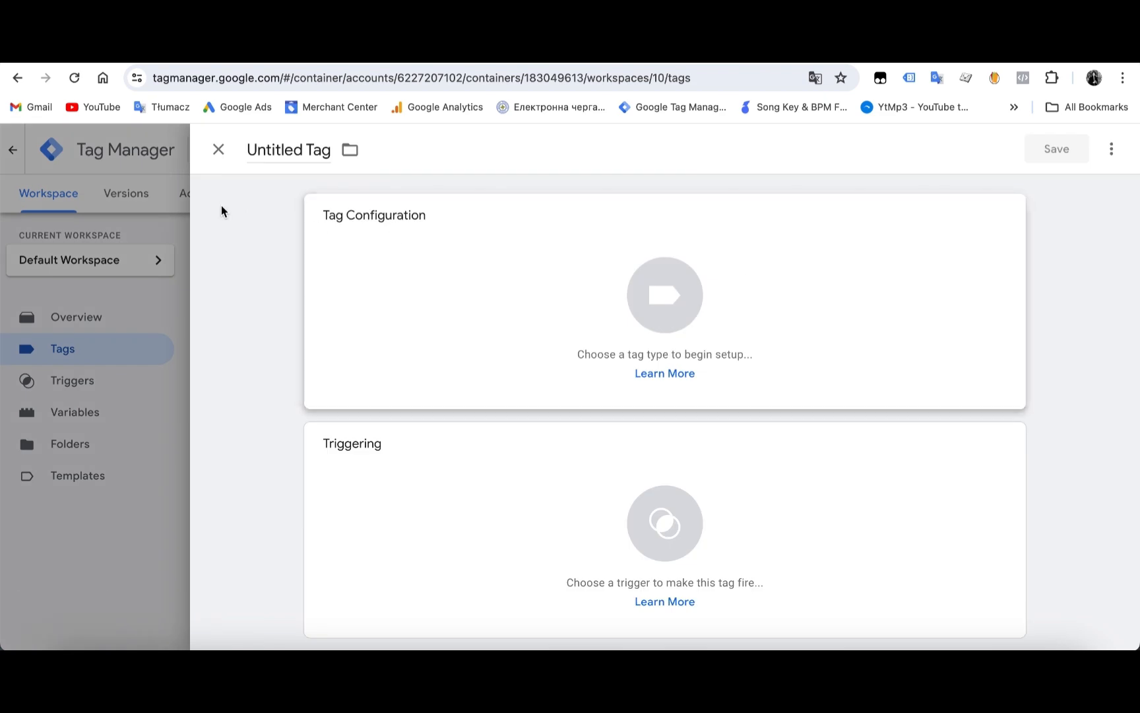
{"action": "left_click", "coordinate": [218, 150]}
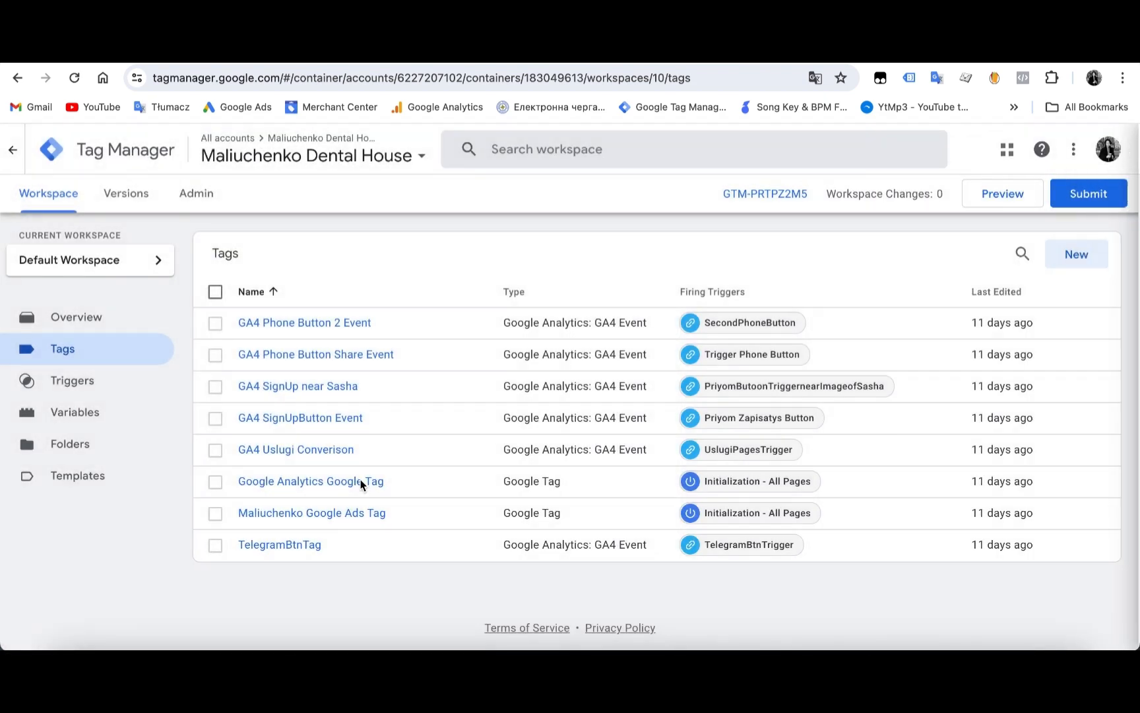
{"action": "left_click", "coordinate": [313, 485]}
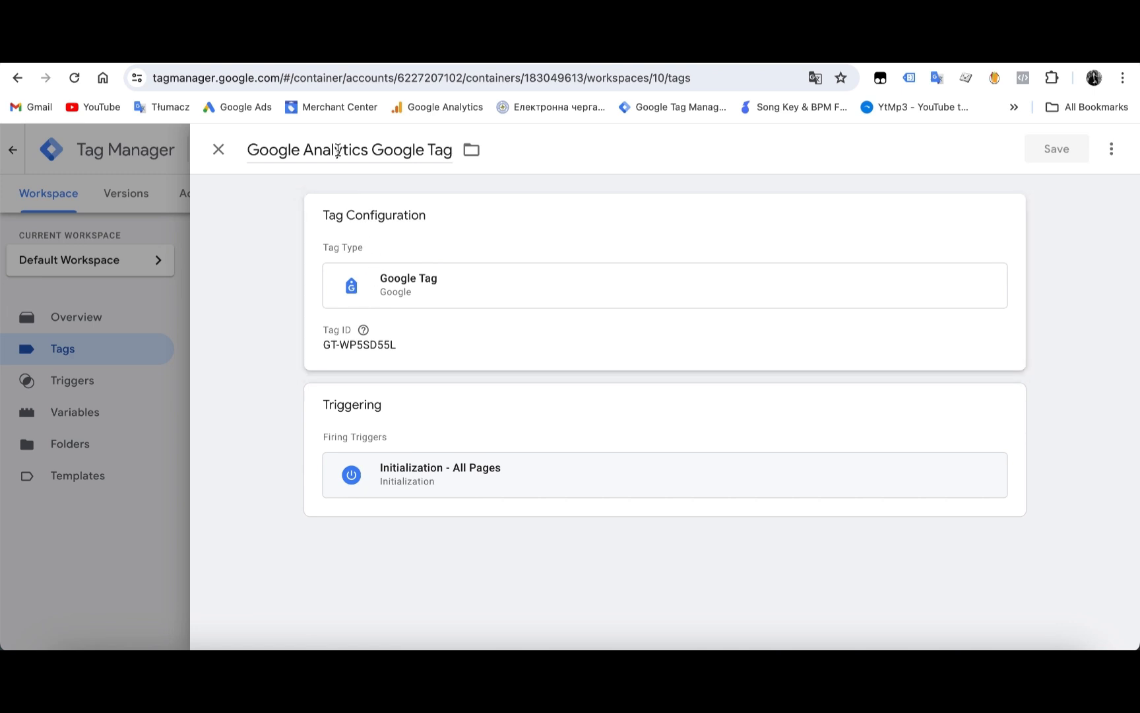
{"action": "left_click_drag", "start_coordinate": [304, 150], "coordinate": [367, 148]}
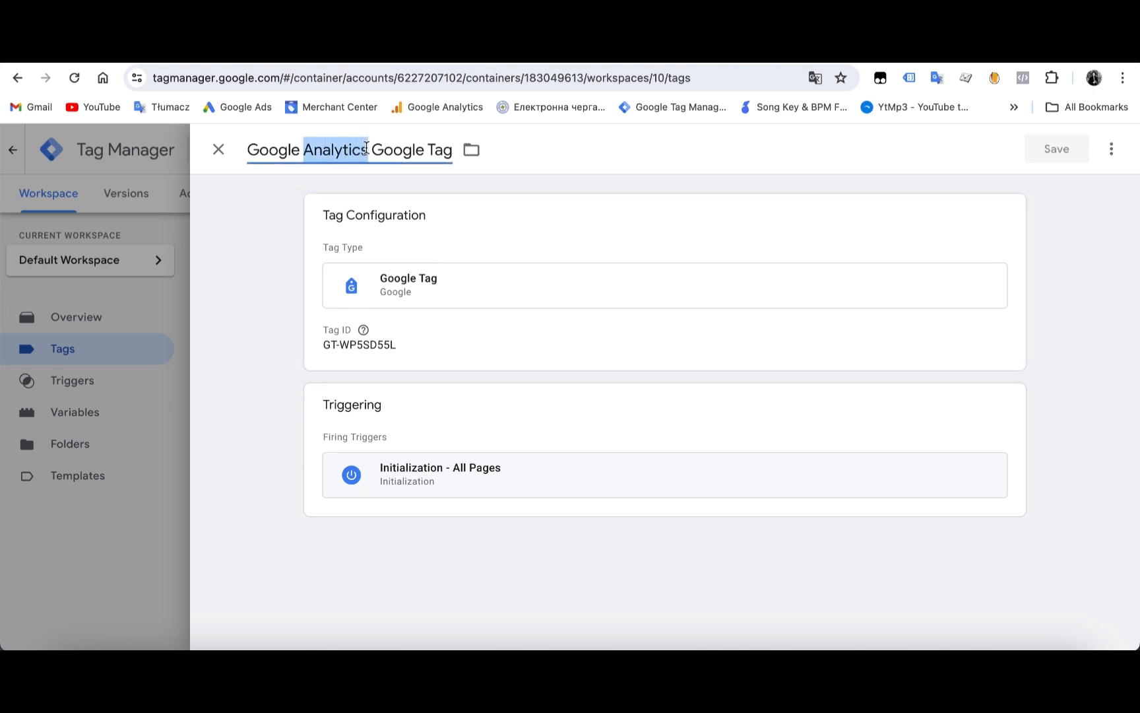
{"action": "left_click", "coordinate": [367, 149]}
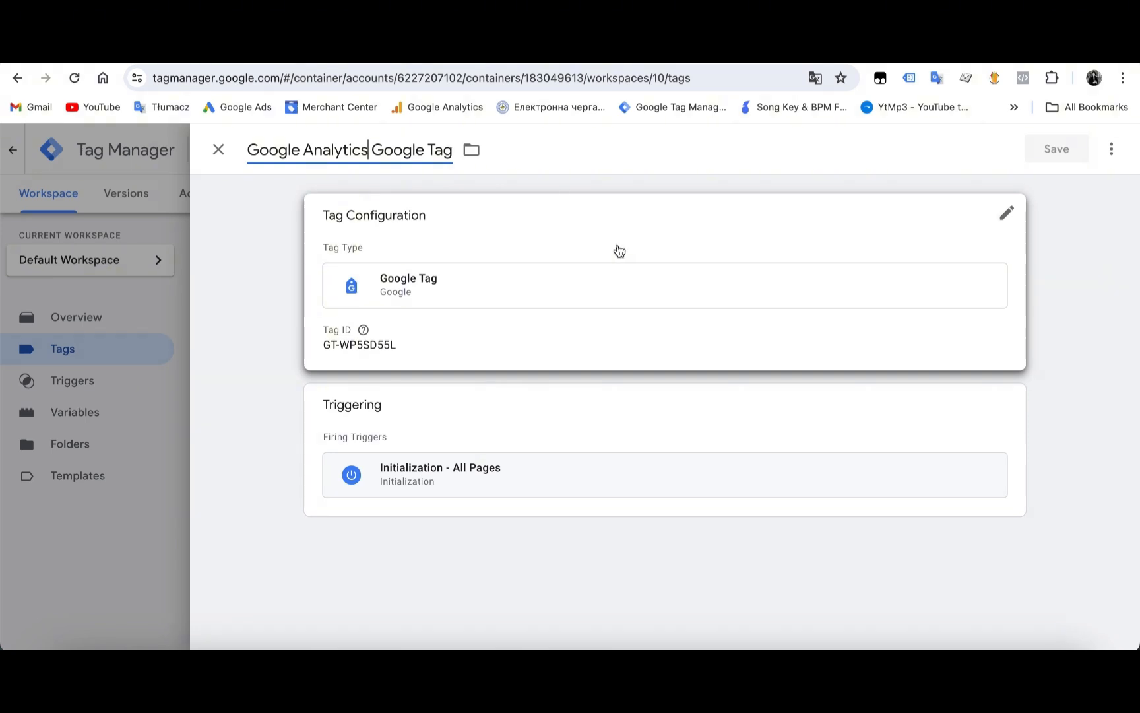
{"action": "left_click", "coordinate": [1006, 213]}
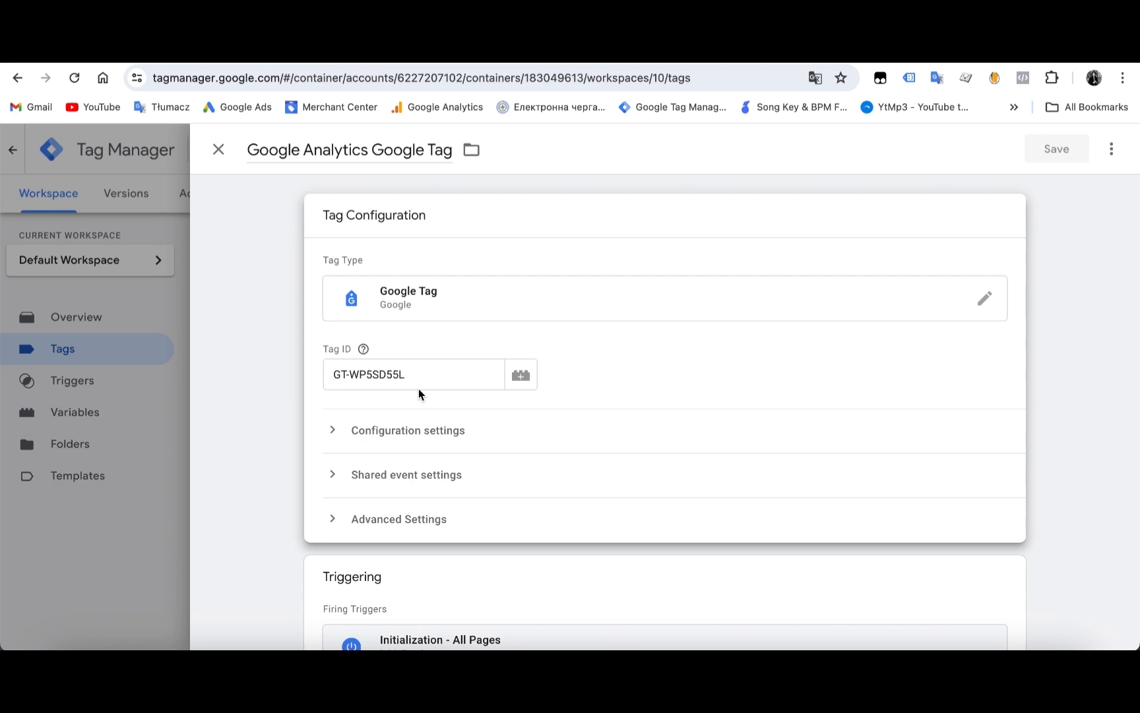
{"action": "left_click_drag", "start_coordinate": [430, 374], "coordinate": [335, 375]}
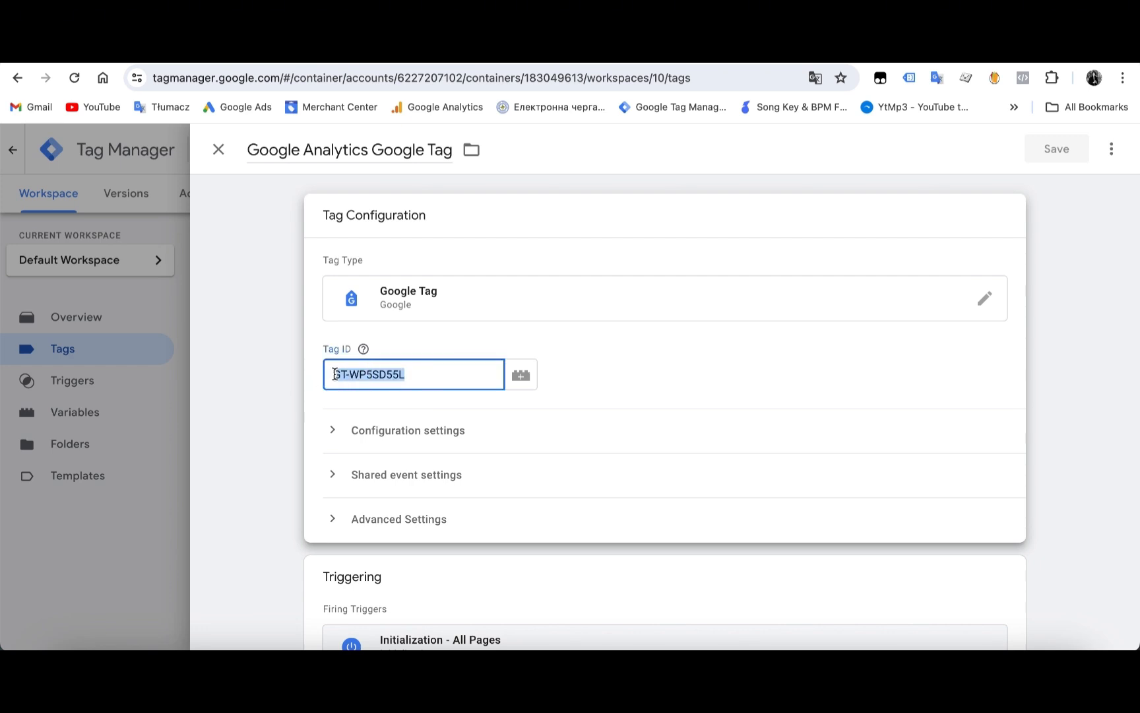
{"action": "left_click", "coordinate": [429, 374]}
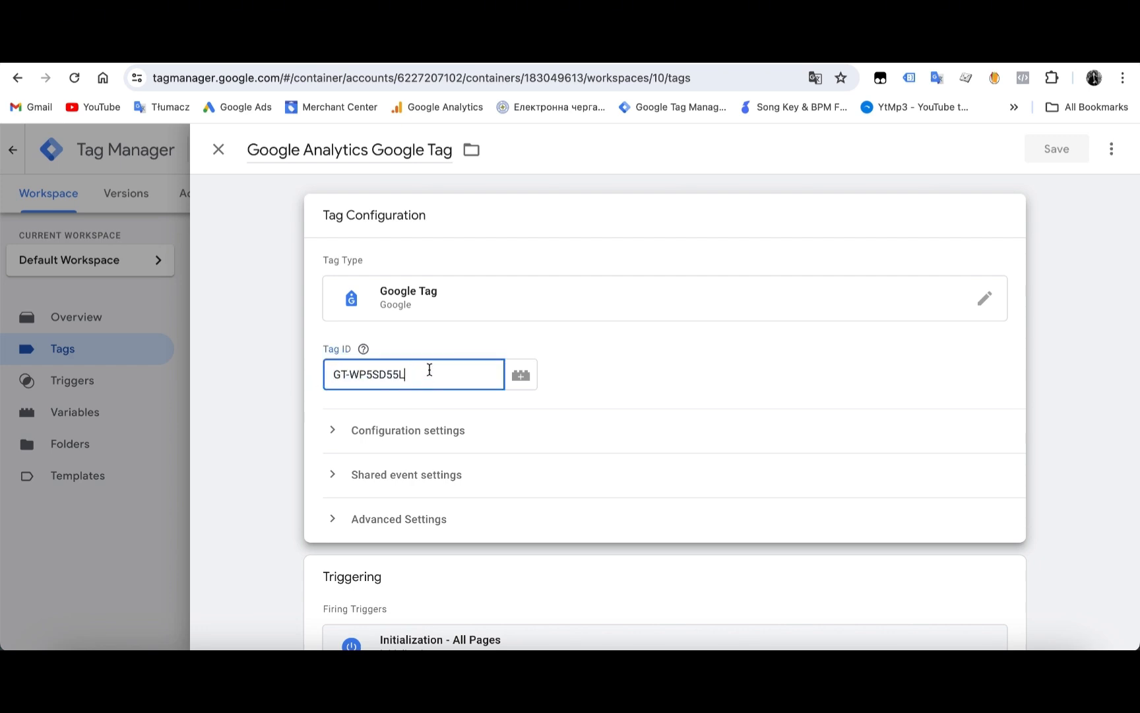
Switch to Google Analytics and open the stomatolog.dentist web data stream from the administrator settings
{"action": "left_click", "coordinate": [466, 62]}
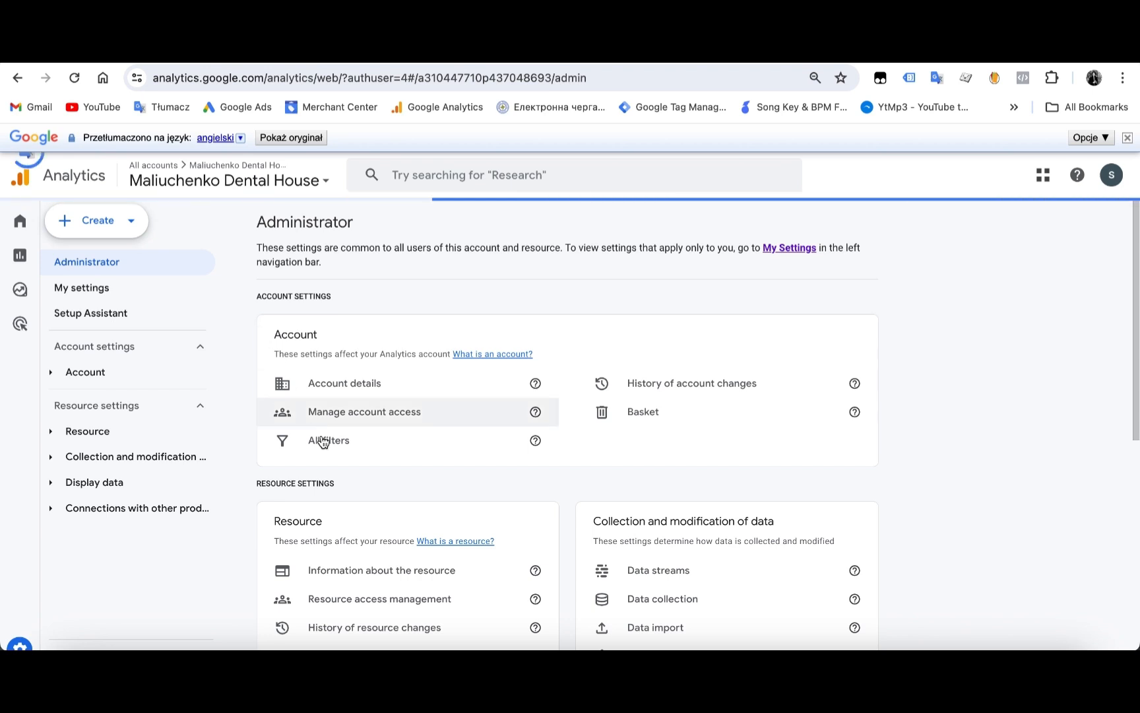
{"action": "scroll", "coordinate": [320, 438], "scroll_direction": "down", "scroll_amount": 1}
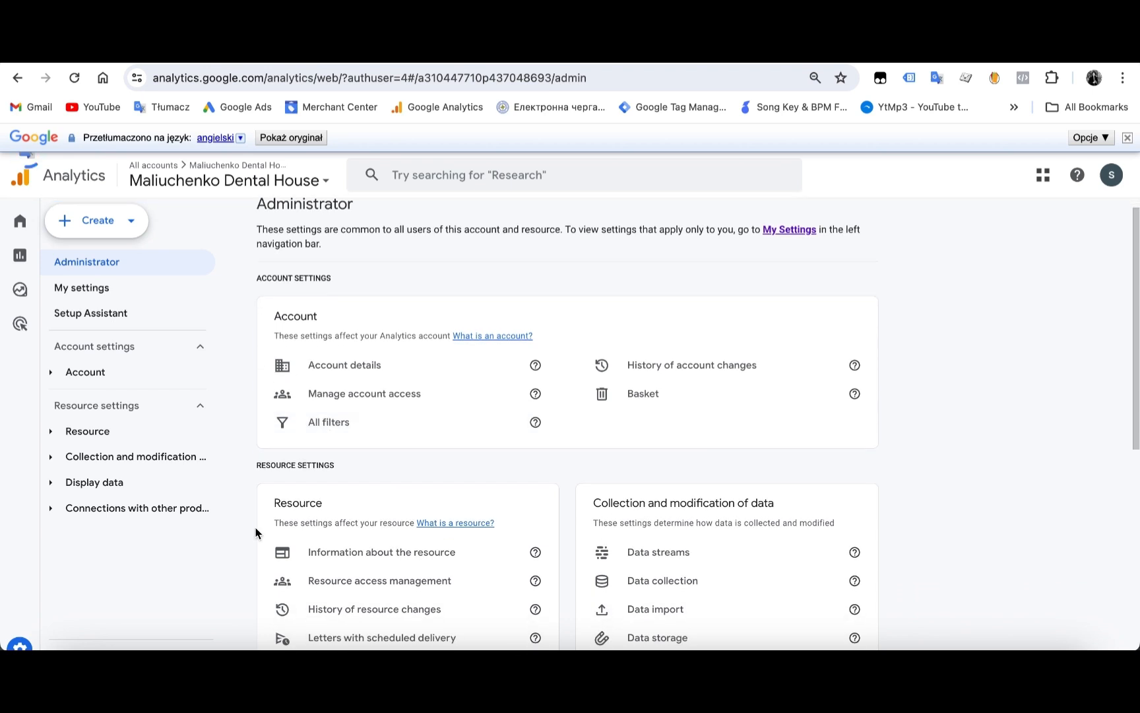
{"action": "left_click", "coordinate": [21, 645]}
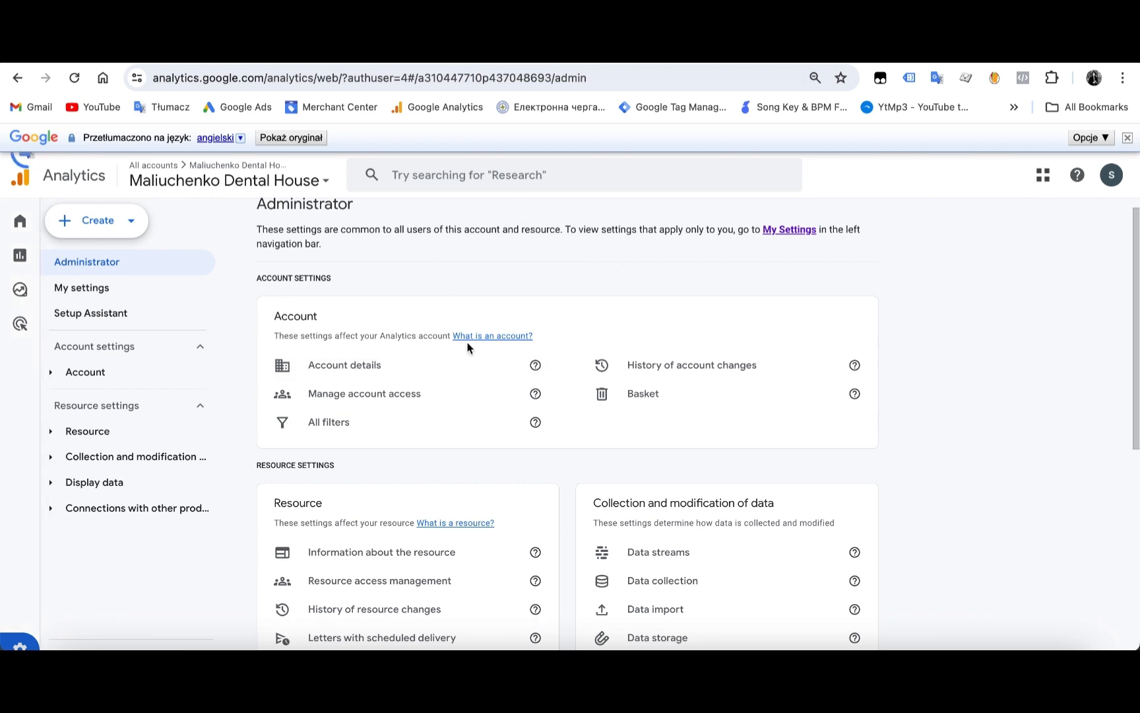
{"action": "scroll", "coordinate": [568, 500], "scroll_direction": "down", "scroll_amount": 3}
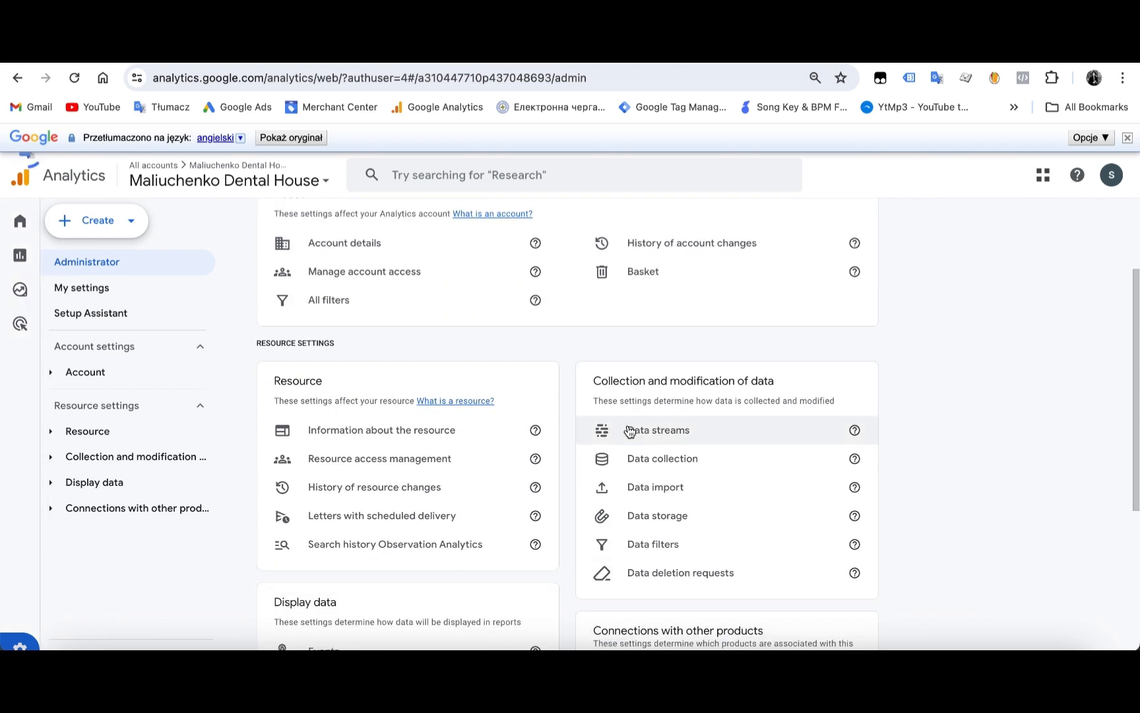
{"action": "left_click", "coordinate": [628, 432]}
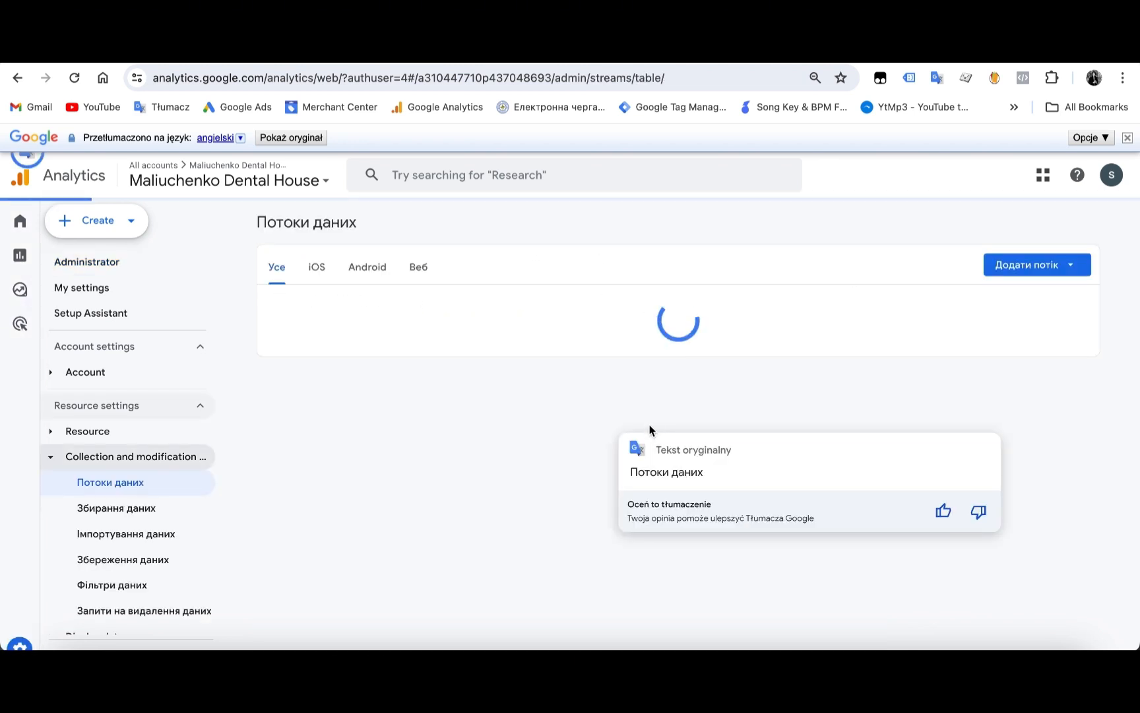
{"action": "left_click", "coordinate": [633, 318]}
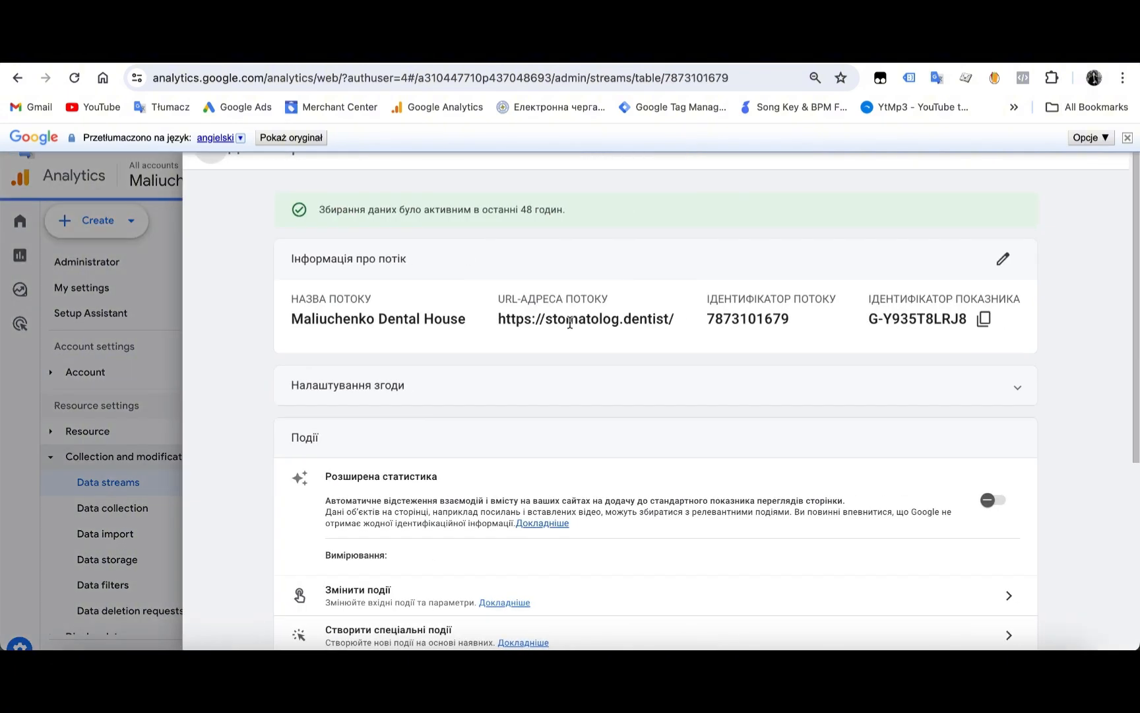
Open the data stream's Google tag details and copy the tag ID that starts with GT
{"action": "scroll", "coordinate": [499, 501], "scroll_direction": "down", "scroll_amount": 8}
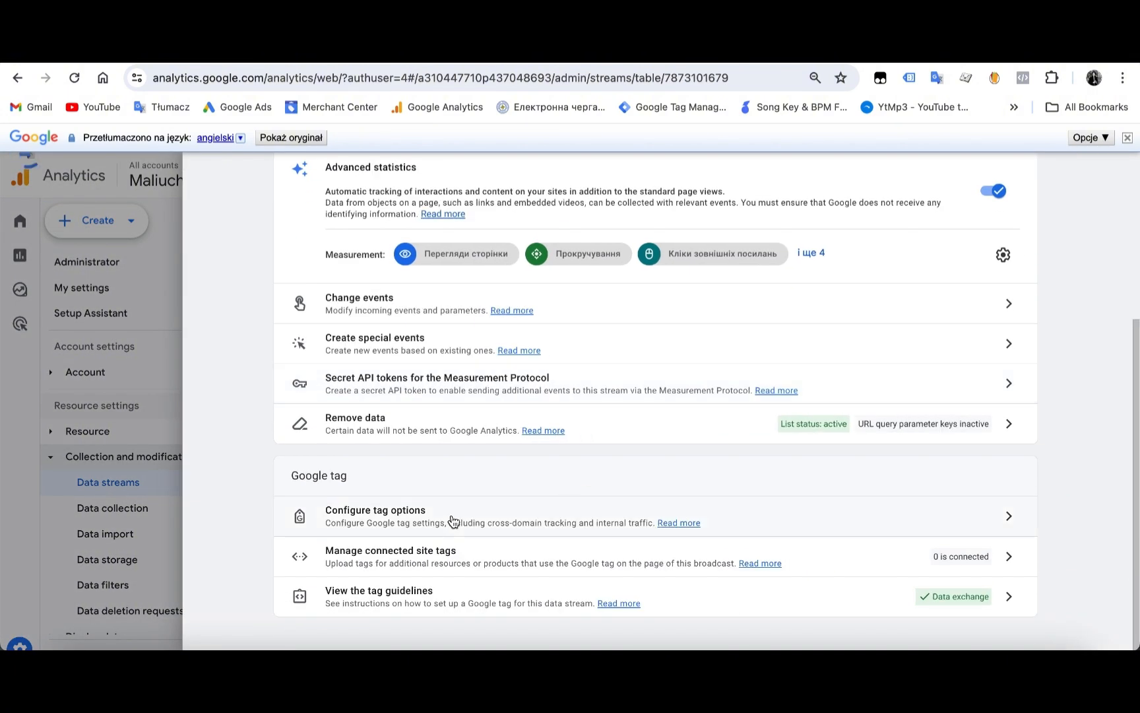
{"action": "left_click", "coordinate": [383, 512]}
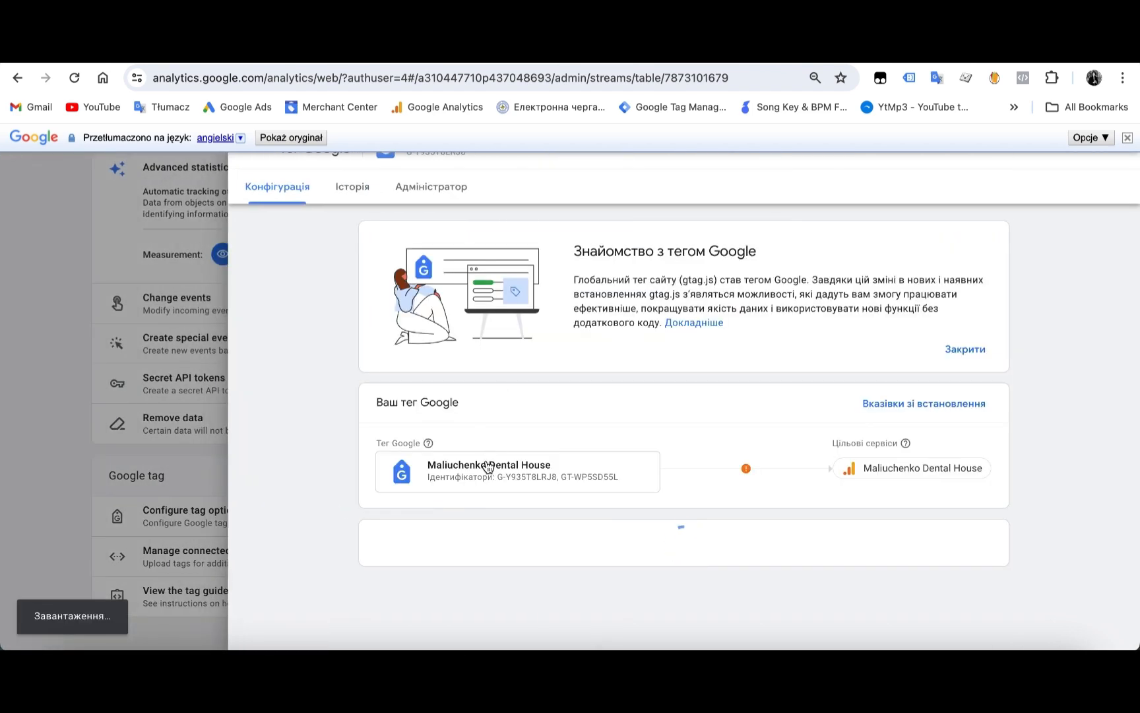
{"action": "left_click", "coordinate": [486, 460]}
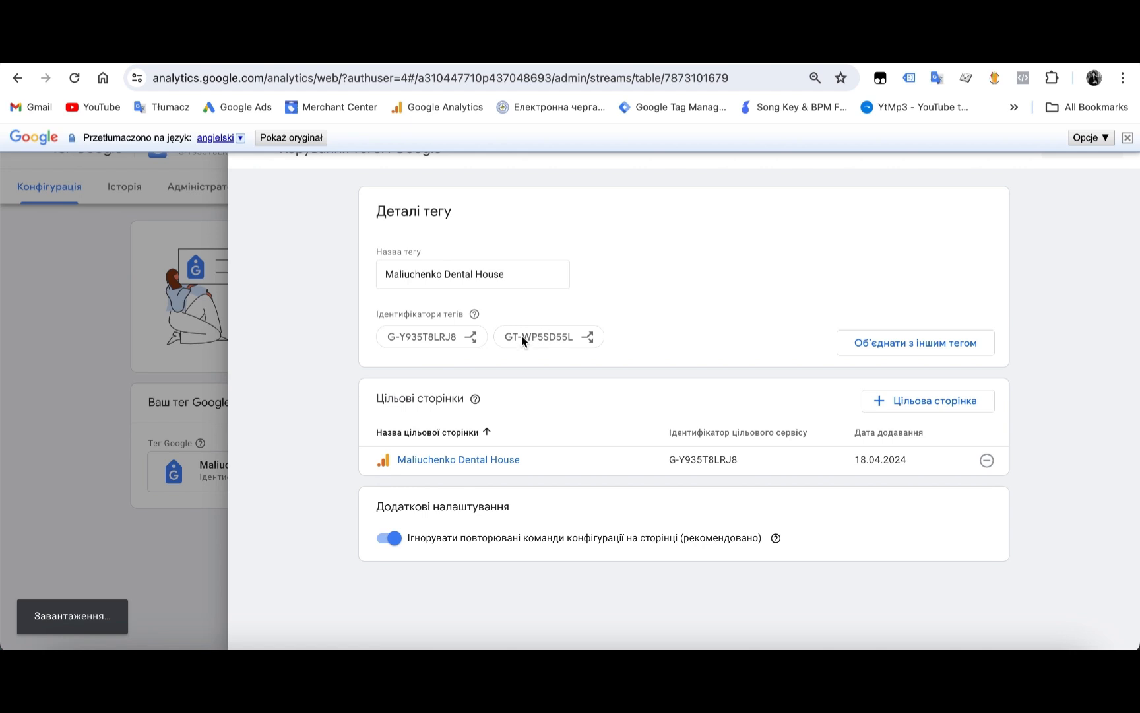
{"action": "left_click", "coordinate": [587, 337]}
{"action": "left_click_drag", "start_coordinate": [499, 338], "coordinate": [550, 338]}
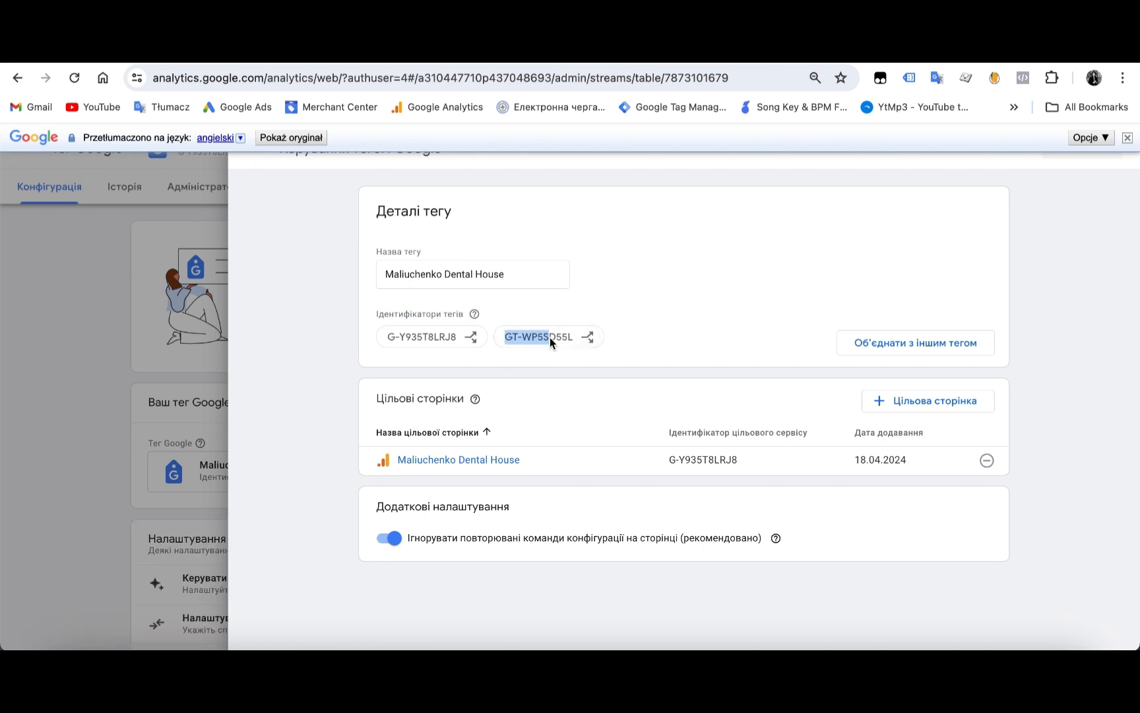
{"action": "key", "text": "ctrl+c"}
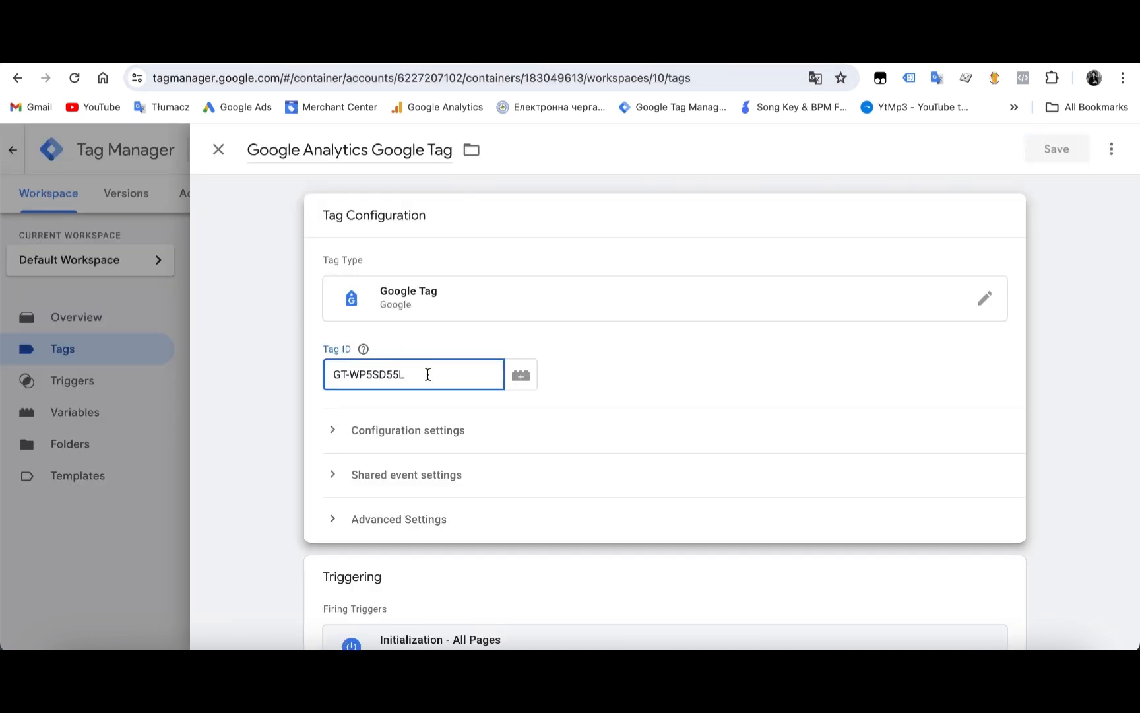
Review the Tag ID and firing trigger of the Google Analytics Google Tag in Tag Manager, and close the tag
{"action": "left_click_drag", "start_coordinate": [427, 374], "coordinate": [300, 377]}
{"action": "left_click", "coordinate": [300, 377]}
{"action": "scroll", "coordinate": [433, 466], "scroll_direction": "down", "scroll_amount": 2}
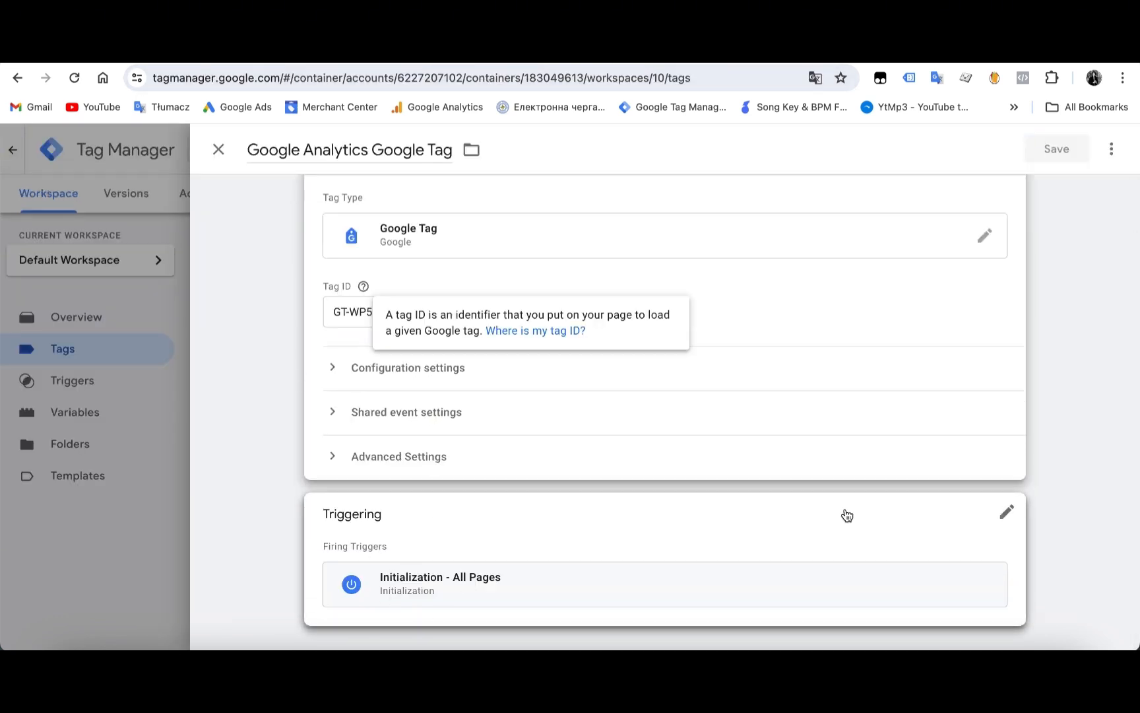
{"action": "left_click", "coordinate": [1006, 519]}
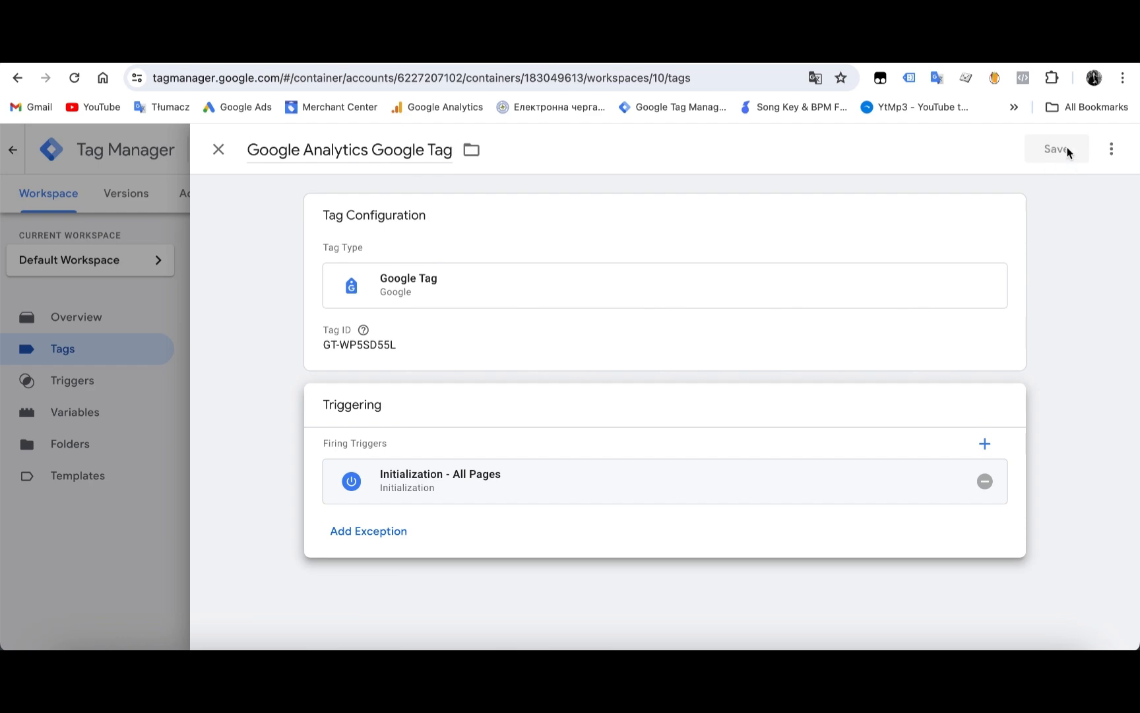
{"action": "left_click", "coordinate": [220, 150]}
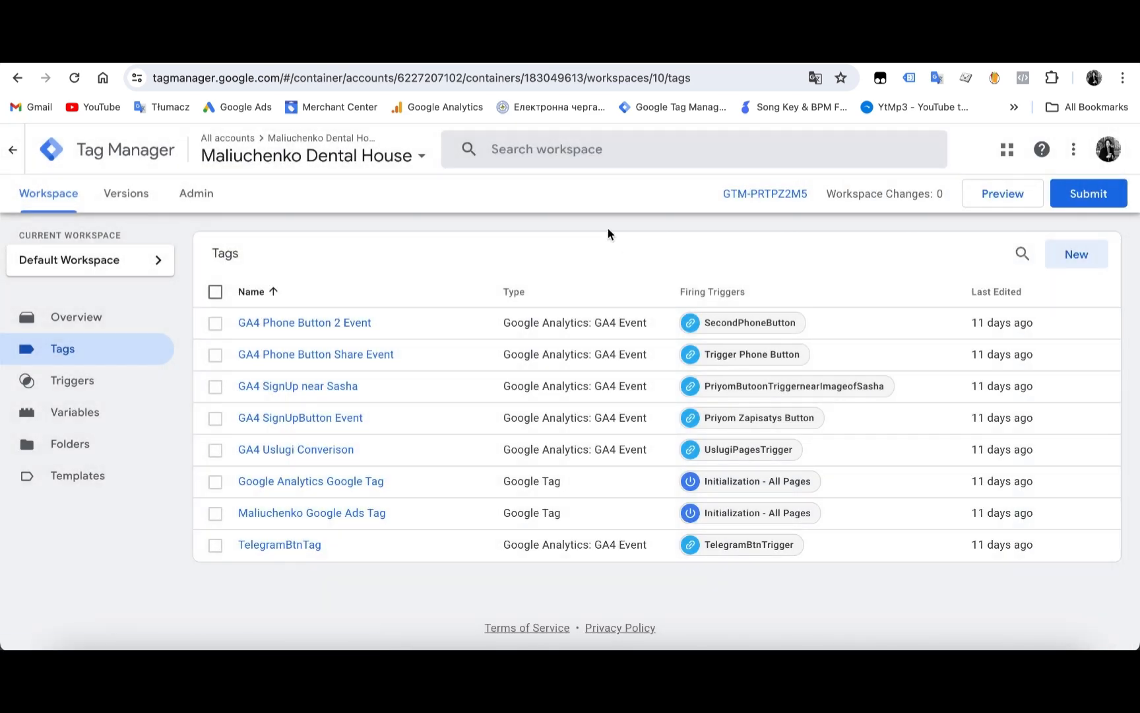
{"action": "left_click", "coordinate": [999, 198]}
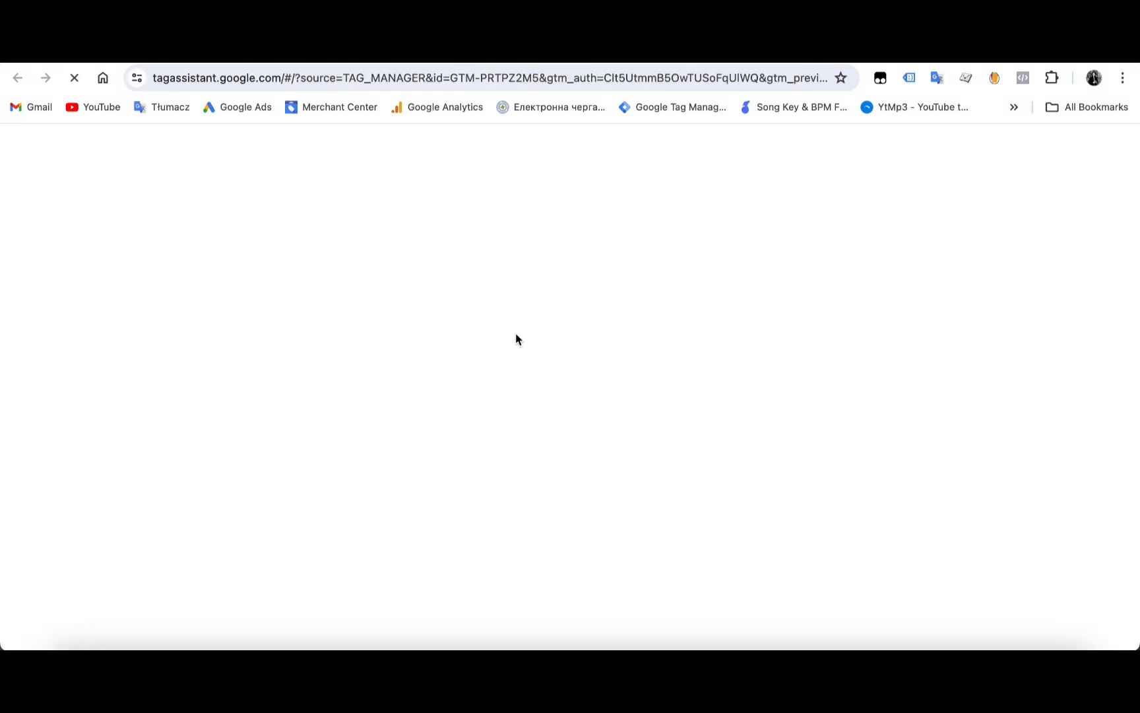
{"action": "left_click", "coordinate": [519, 461]}
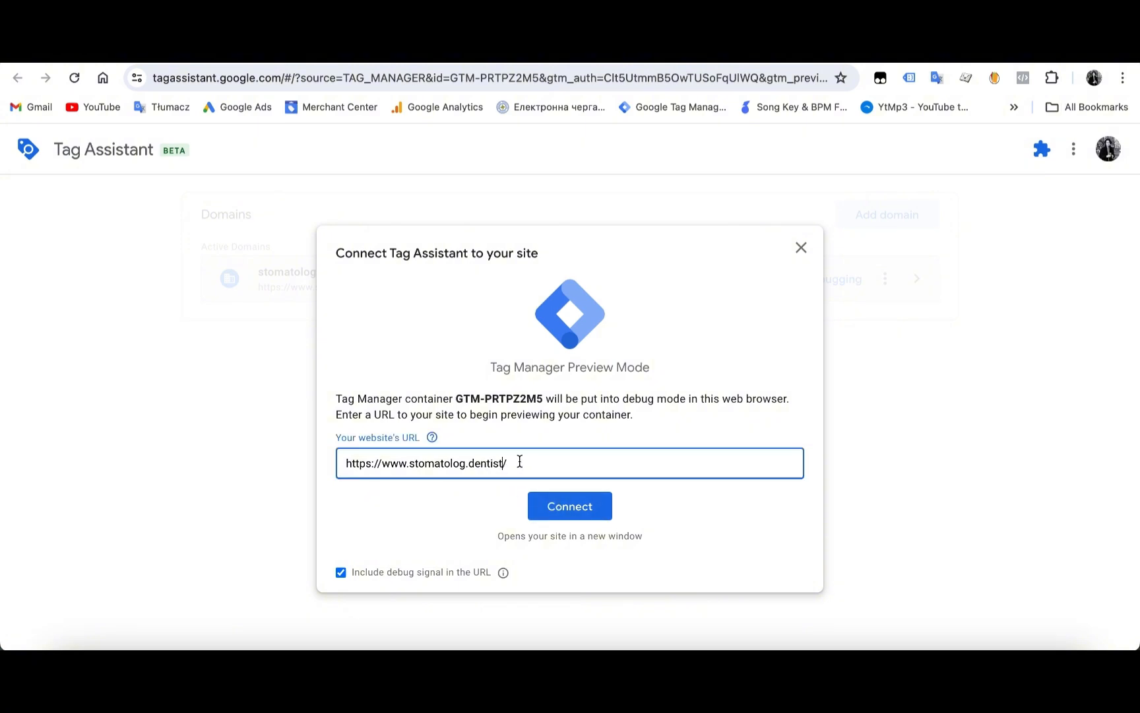
{"action": "left_click_drag", "start_coordinate": [520, 462], "coordinate": [329, 469]}
{"action": "left_click", "coordinate": [328, 469]}
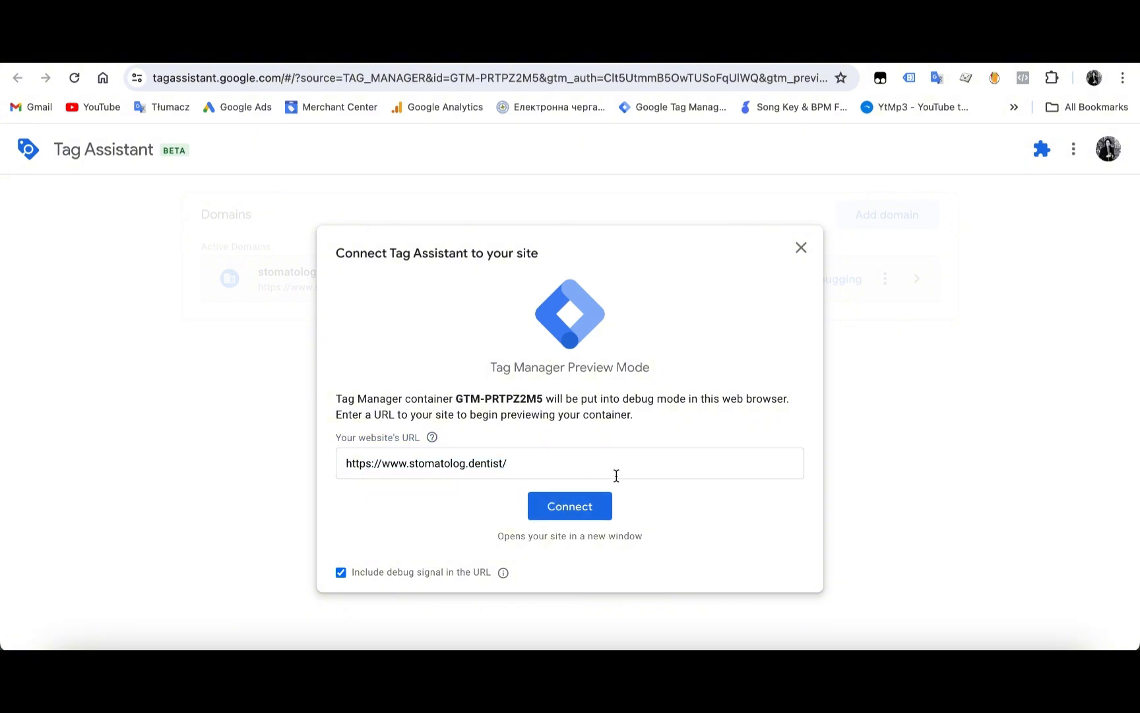
{"action": "left_click", "coordinate": [576, 514]}
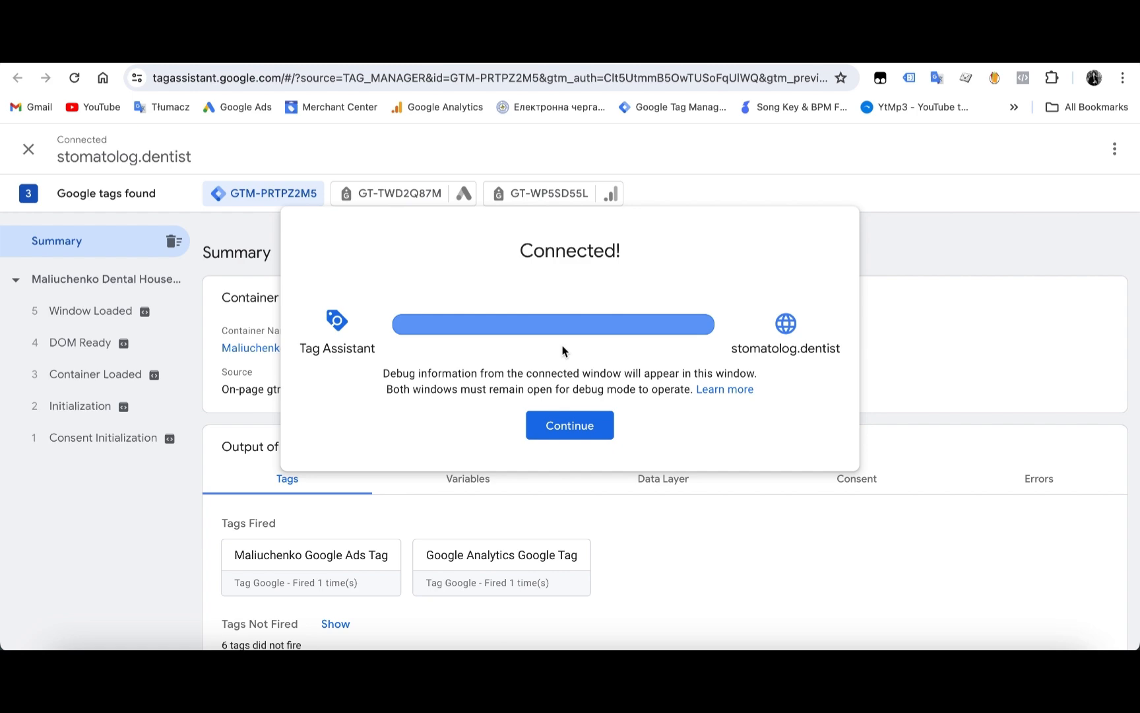
{"action": "left_click", "coordinate": [547, 426]}
Check the fired Google Analytics Google Tag's details, including its tag ID and firing trigger, and close them
{"action": "scroll", "coordinate": [535, 501], "scroll_direction": "down", "scroll_amount": 1}
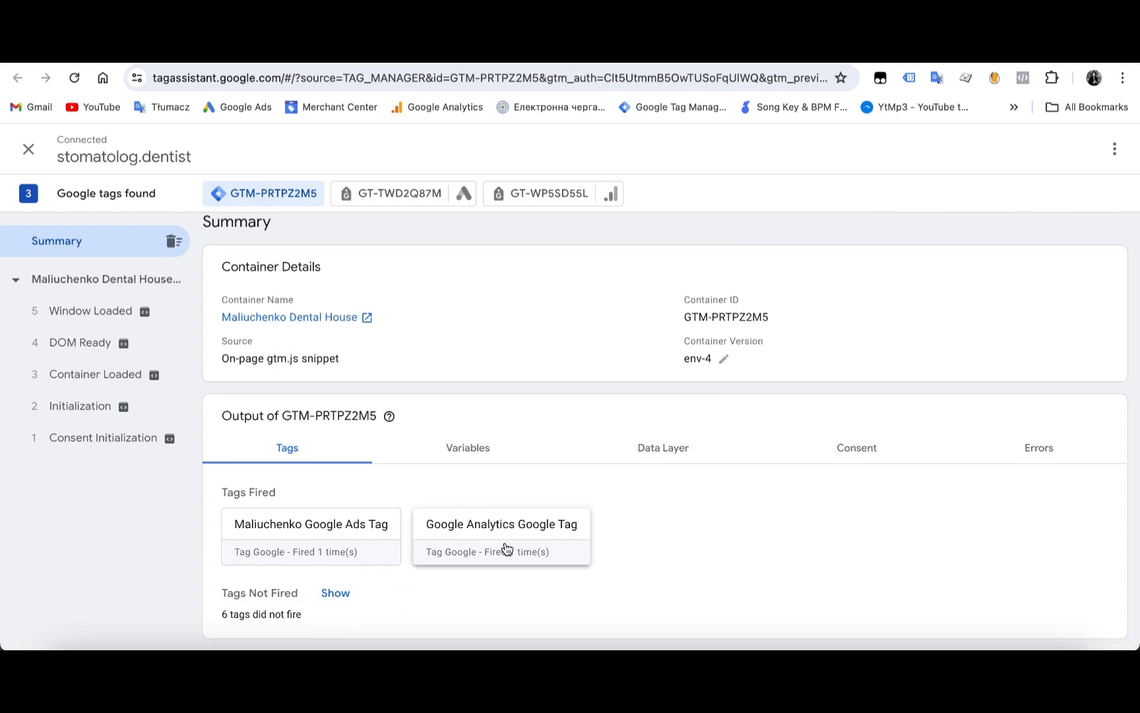
{"action": "left_click", "coordinate": [506, 549]}
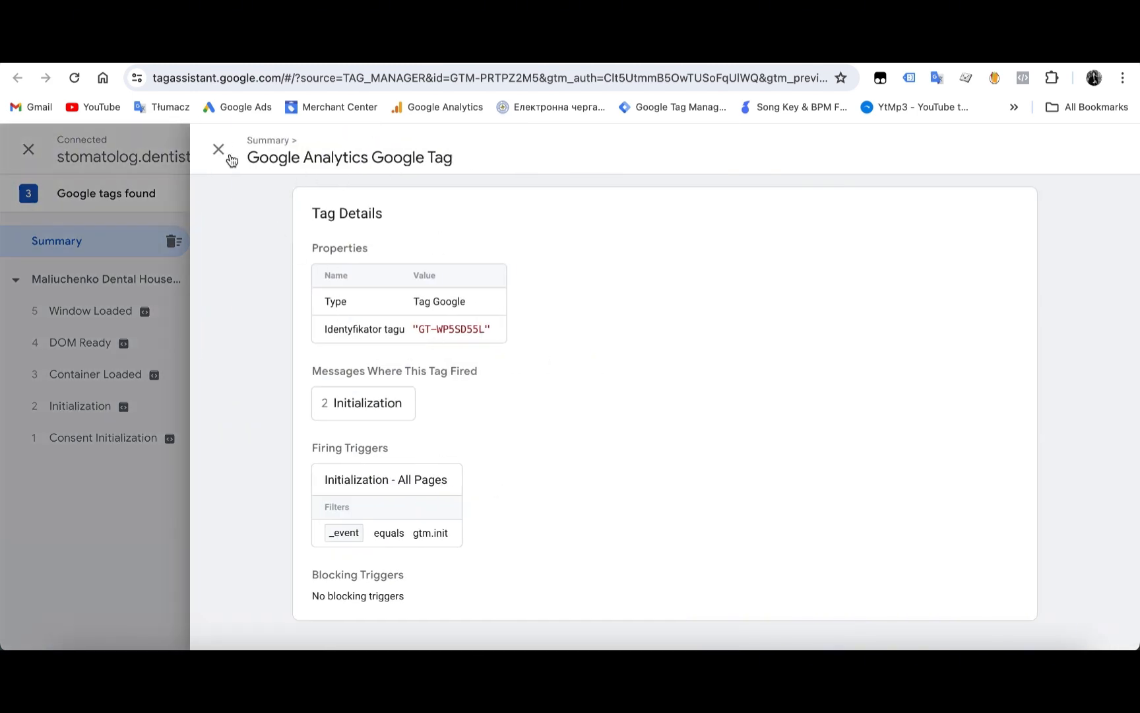
{"action": "left_click", "coordinate": [224, 152]}
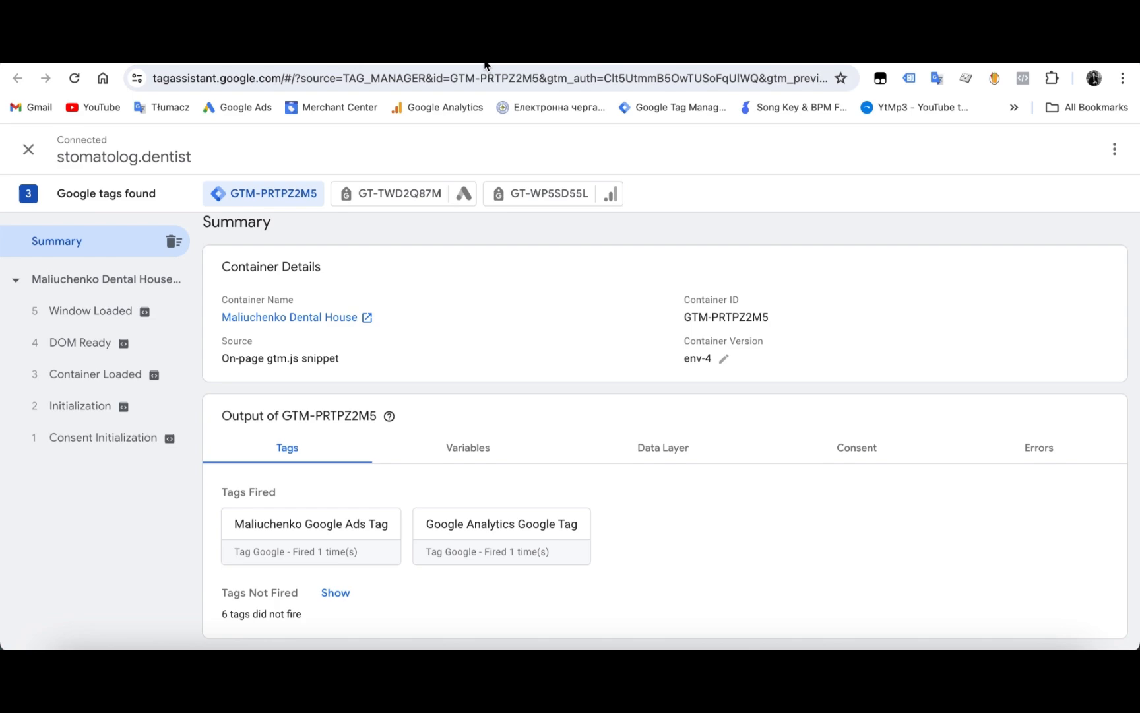
Switch back to Tag Manager and publish the workspace as a new live version without a name or description, then close the version summary
{"action": "left_click", "coordinate": [484, 64]}
{"action": "left_click", "coordinate": [1086, 192]}
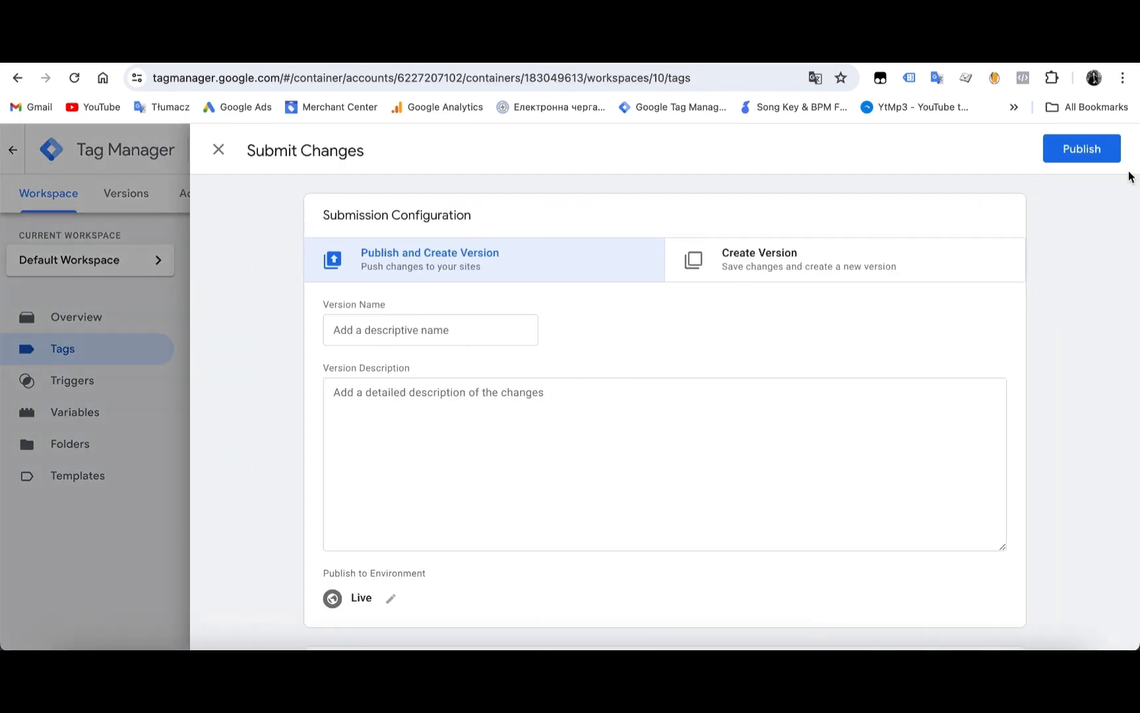
{"action": "left_click", "coordinate": [1082, 155]}
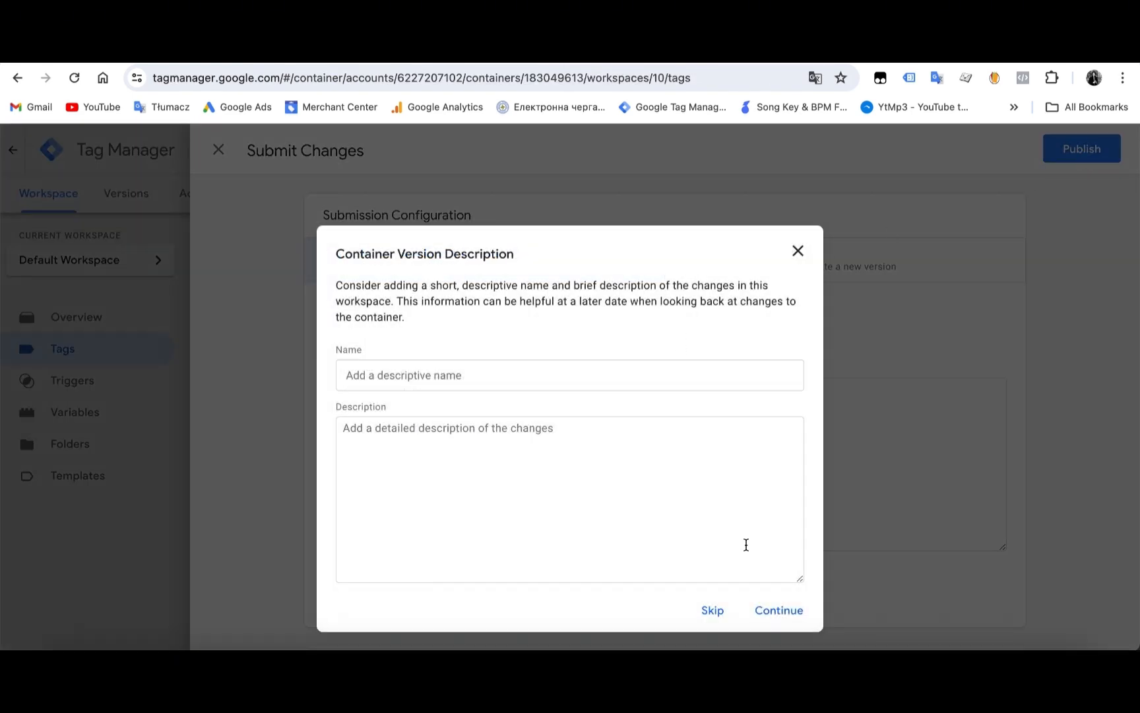
{"action": "left_click", "coordinate": [758, 611]}
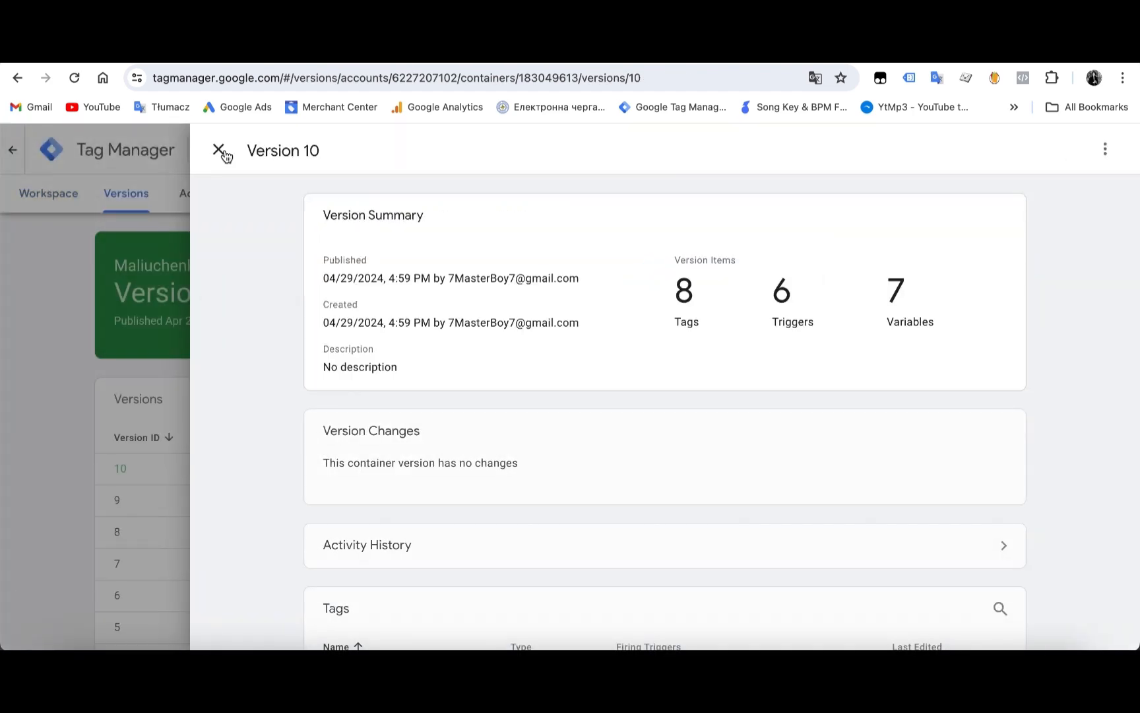
{"action": "left_click", "coordinate": [219, 150]}
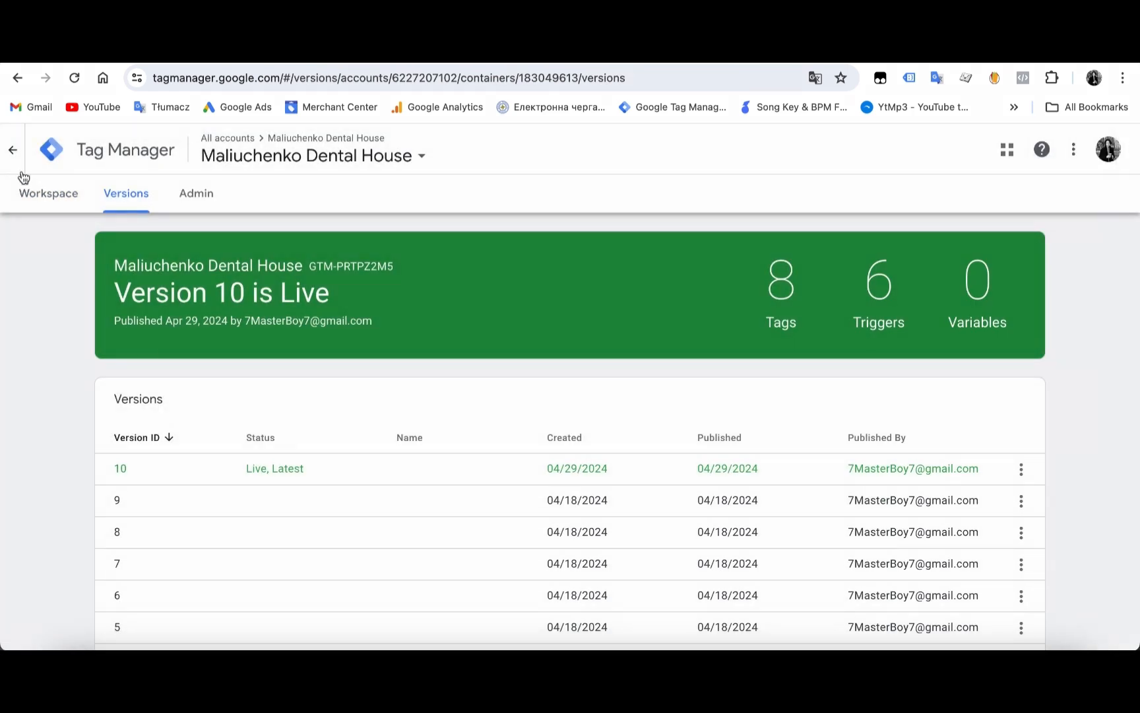